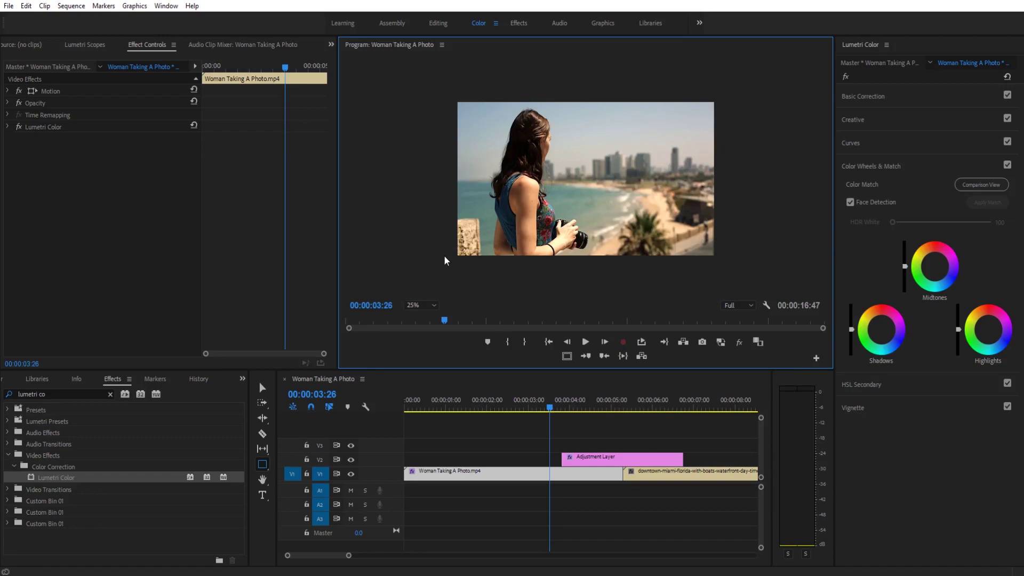
Step: Preview the existing transition between the two clips in an enlarged program view, scaled to fit
key(grave)
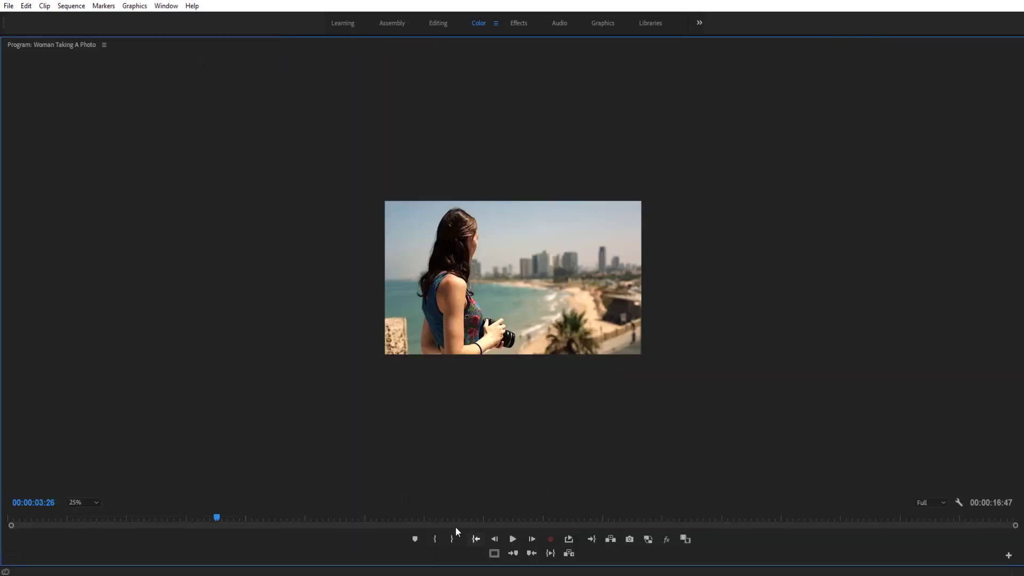
click(82, 502)
click(88, 397)
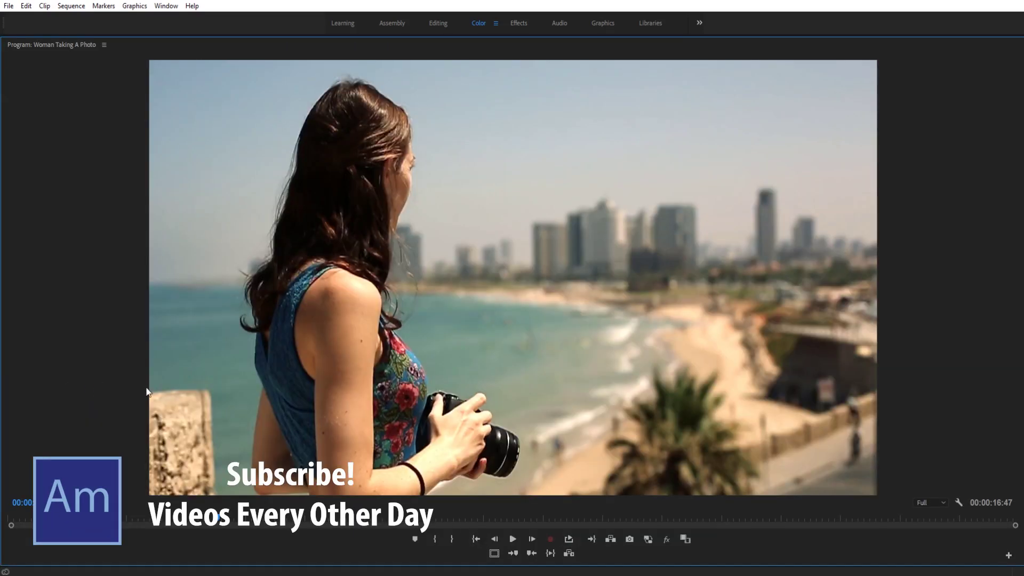
key(space)
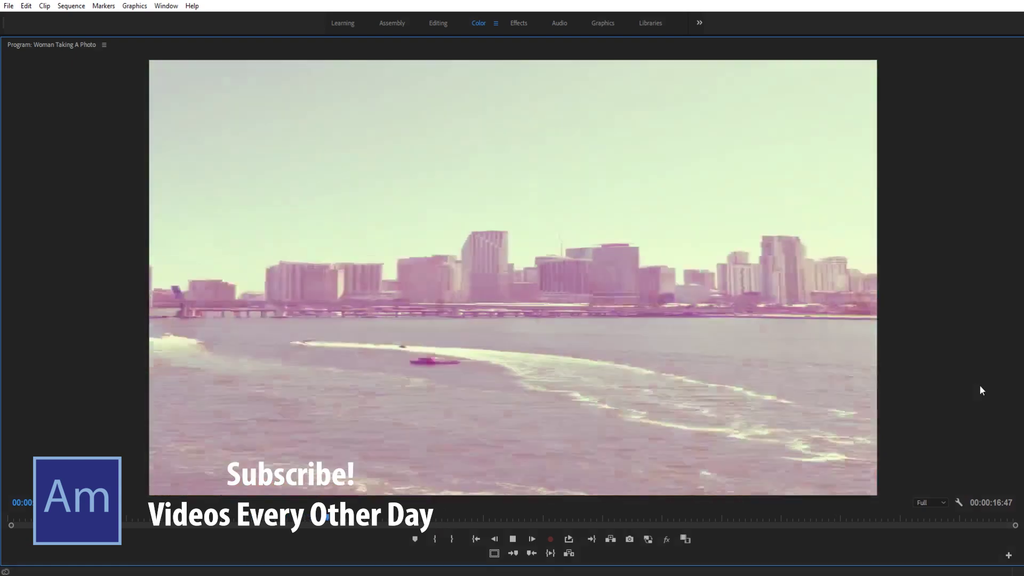
click(315, 525)
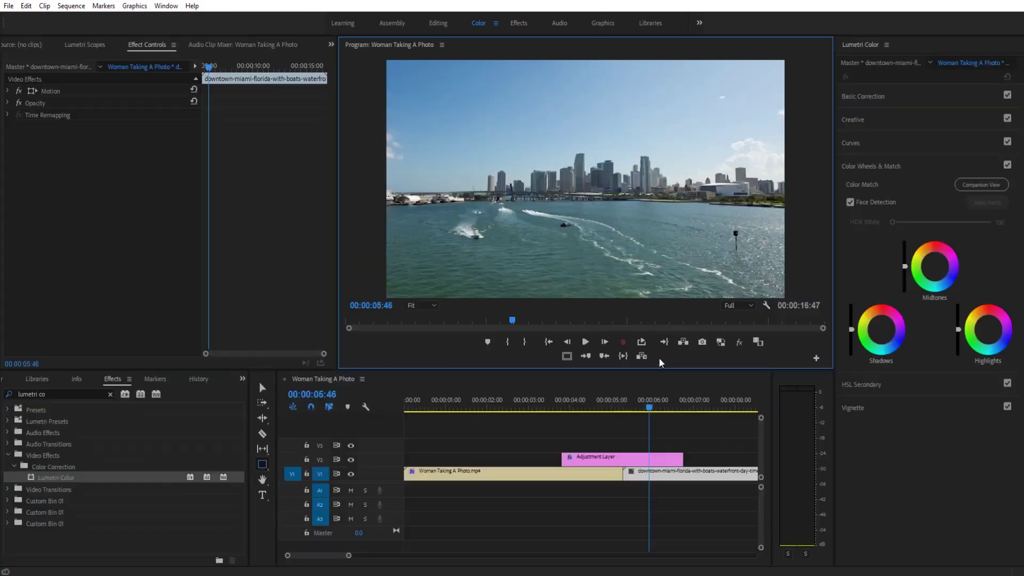
Step: Delete the existing adjustment layer that lies above the cut between the two clips
drag(646, 450, 620, 459)
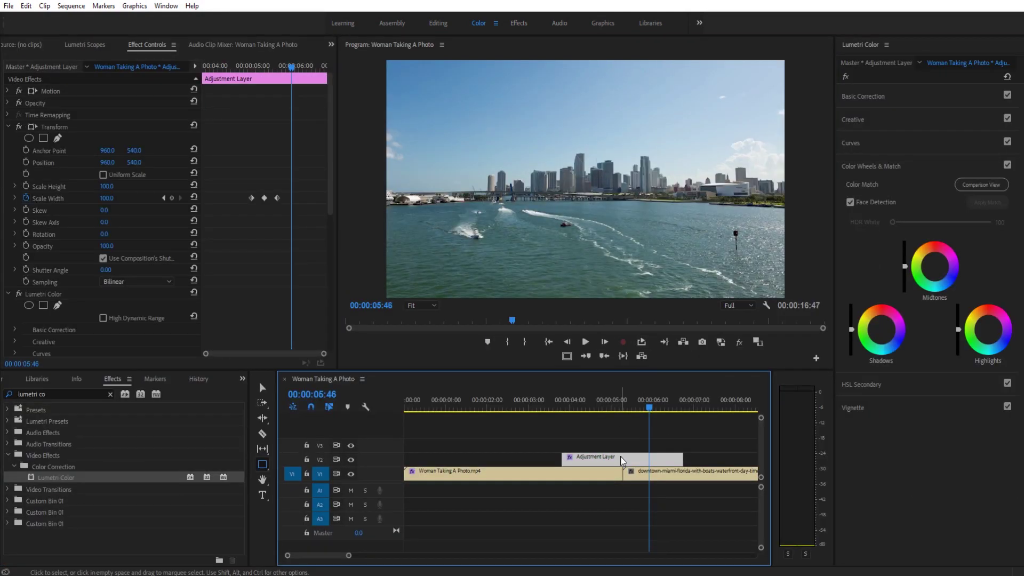
key(Delete)
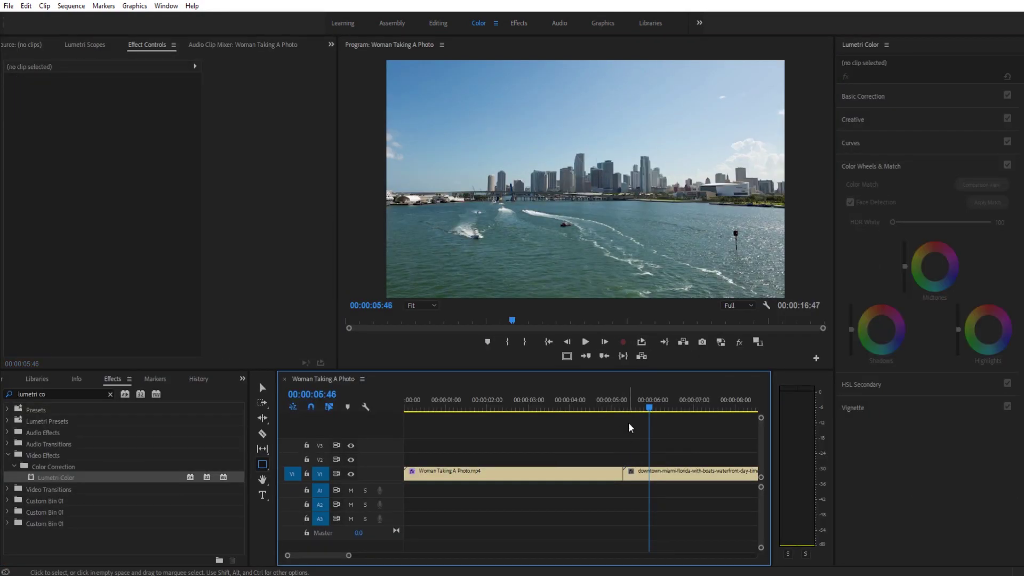
drag(629, 405, 655, 410)
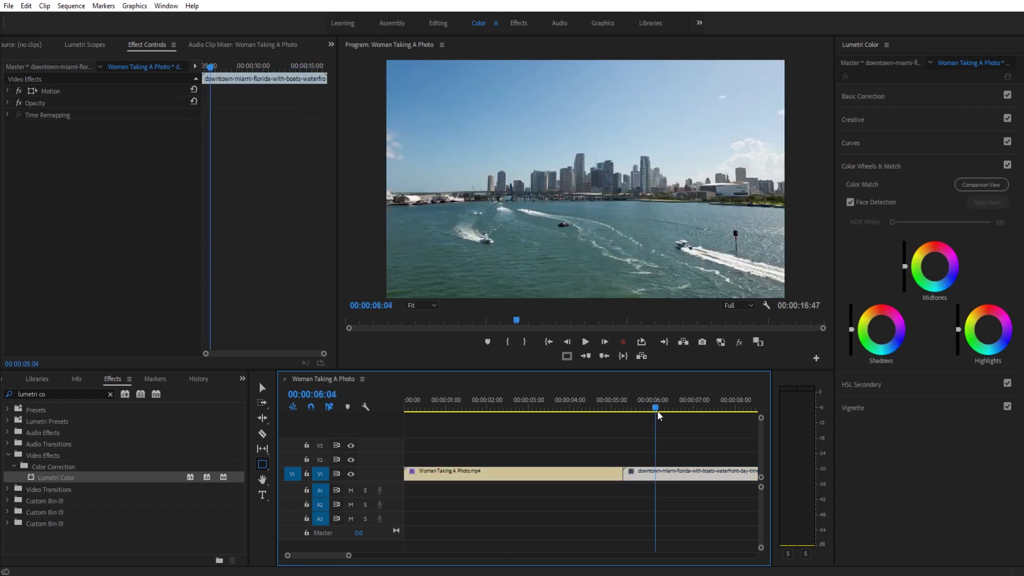
Step: Create a new 1920 x 1080, 50 fps adjustment layer and place it on track V2 over the cut
click(18, 380)
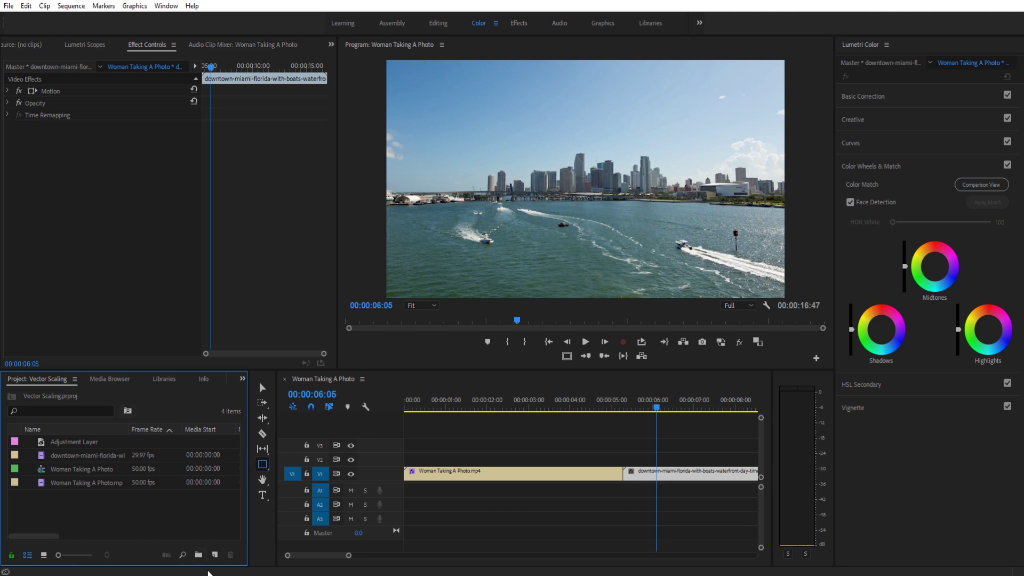
click(215, 555)
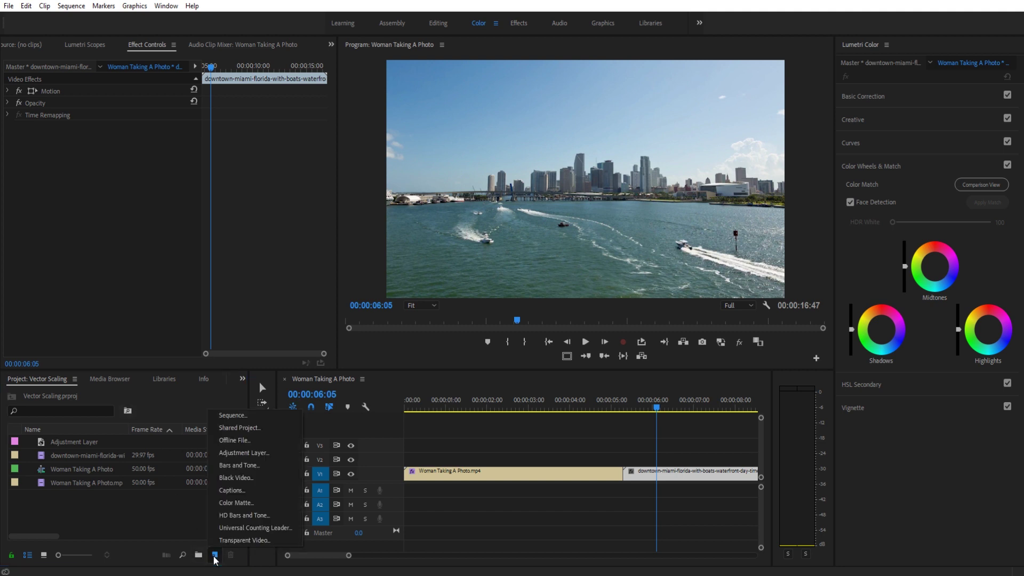
click(246, 453)
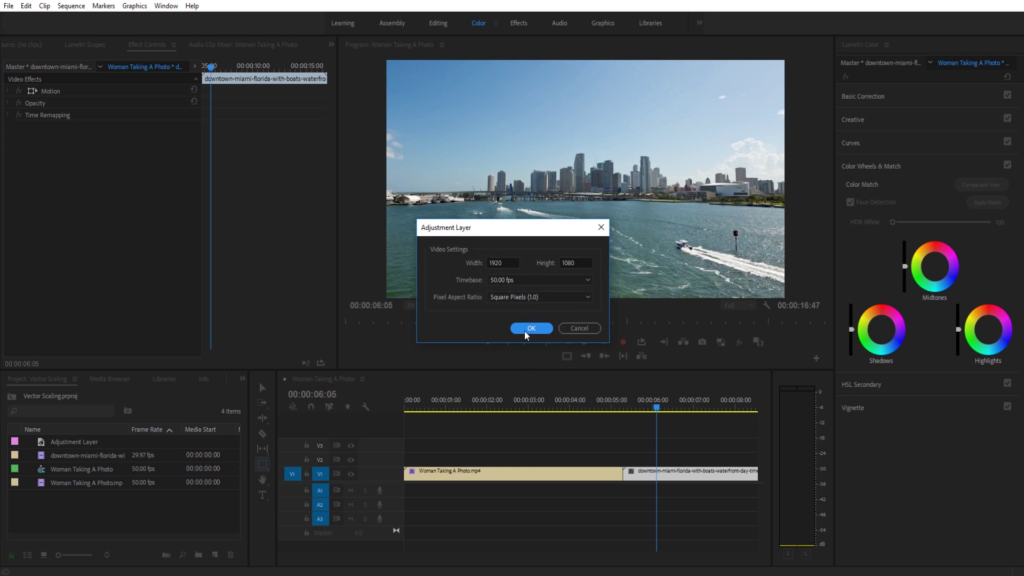
click(528, 329)
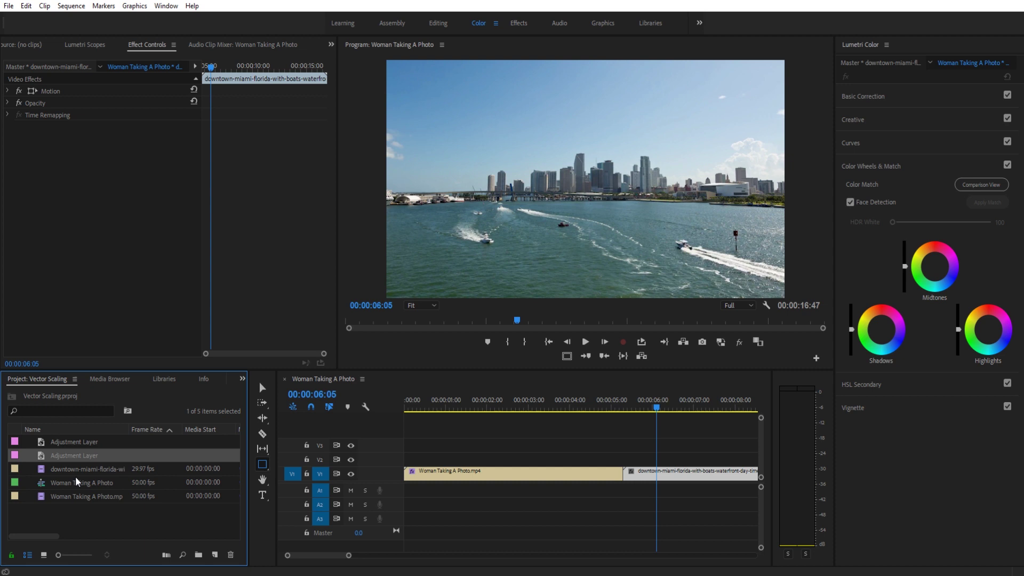
drag(75, 455, 538, 466)
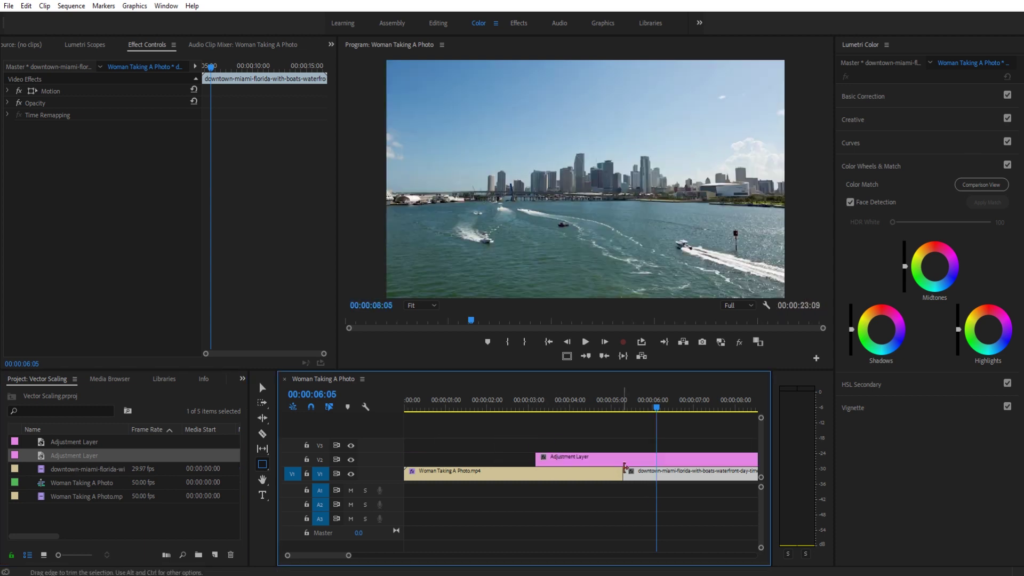
Step: Split the adjustment layer on both sides of the cut and delete the two outer pieces
key(c)
click(595, 458)
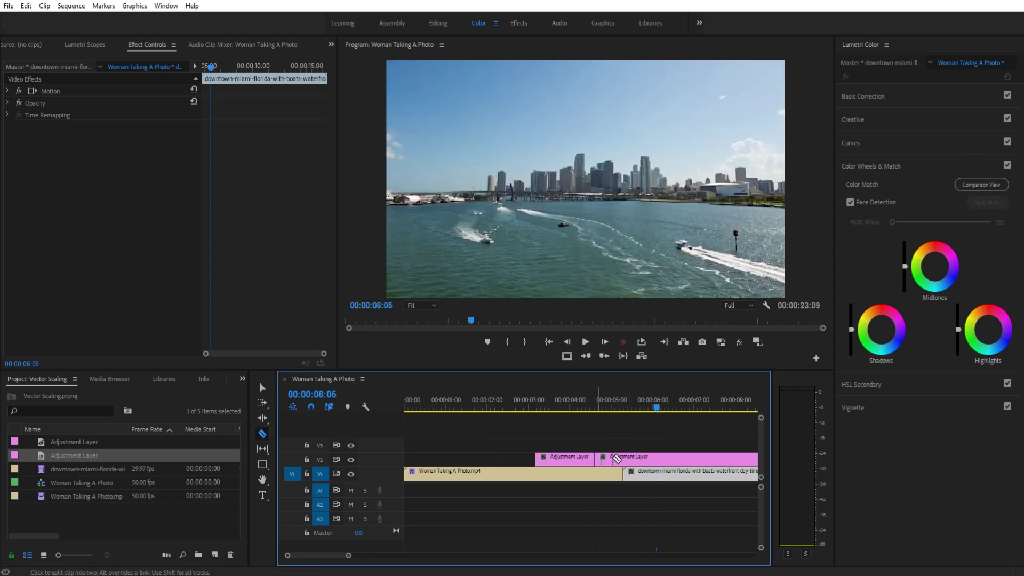
click(657, 457)
key(v)
click(670, 462)
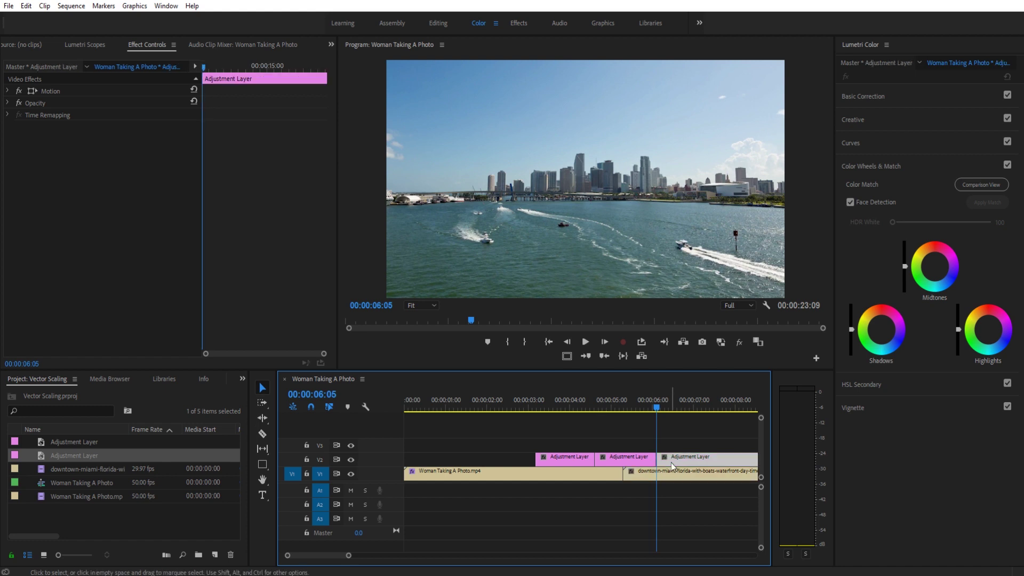
key(Delete)
click(569, 460)
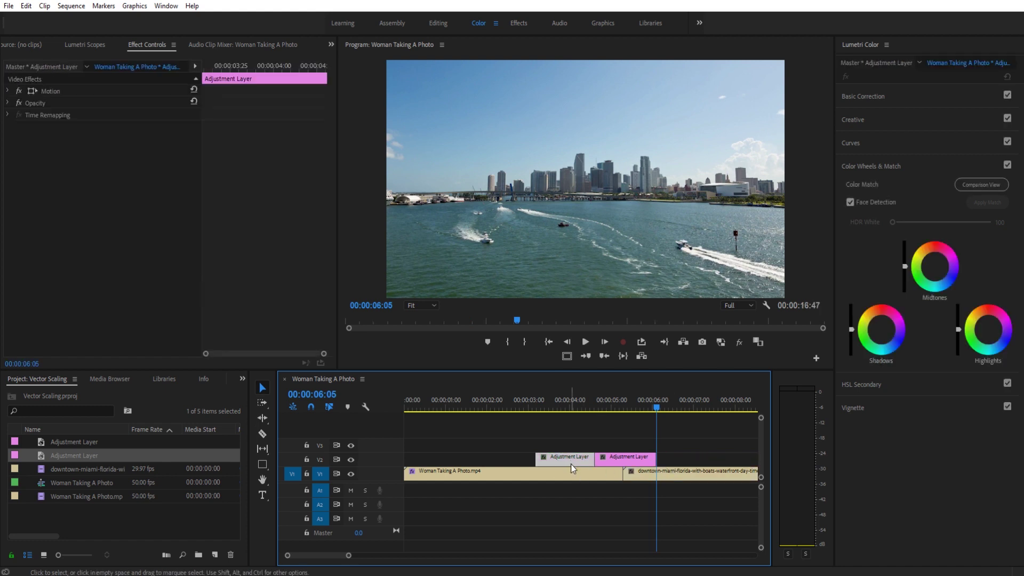
key(Delete)
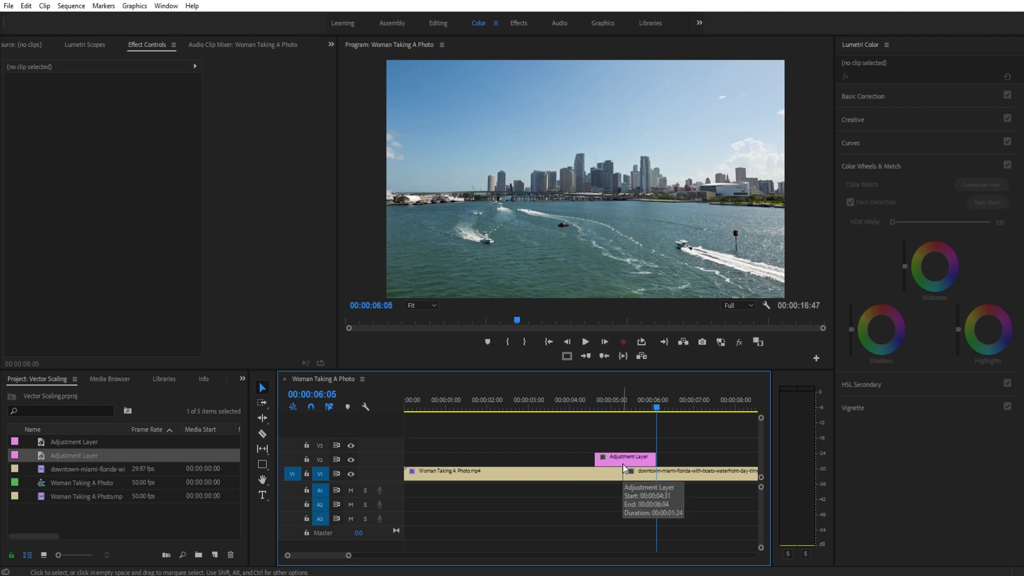
Step: Trim the adjustment layer's start to 00:00:04:48, 15 frames back from the end of the woman clip
click(603, 461)
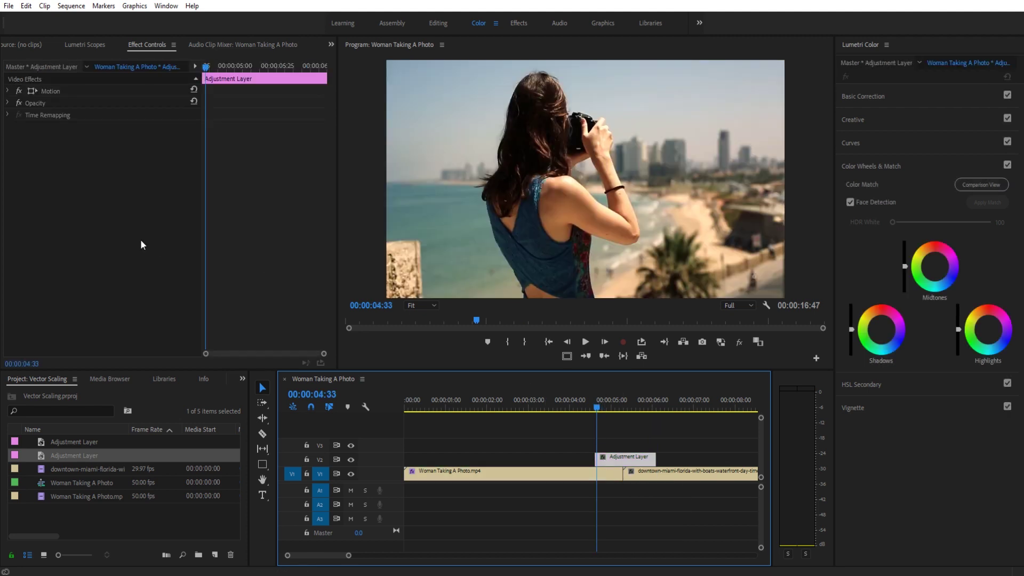
click(596, 406)
drag(599, 407, 621, 408)
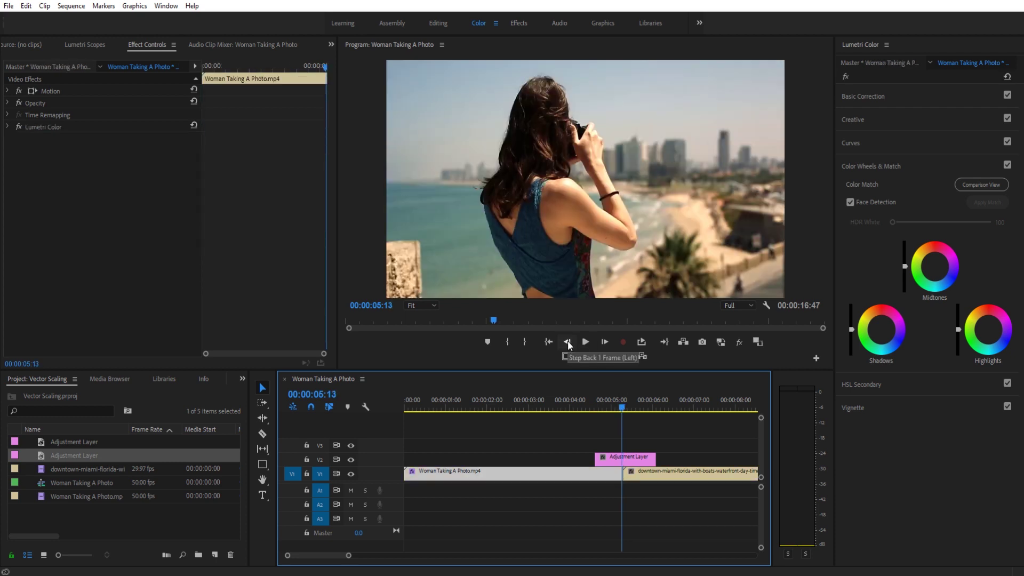
shift+click(567, 341)
shift+click(567, 342)
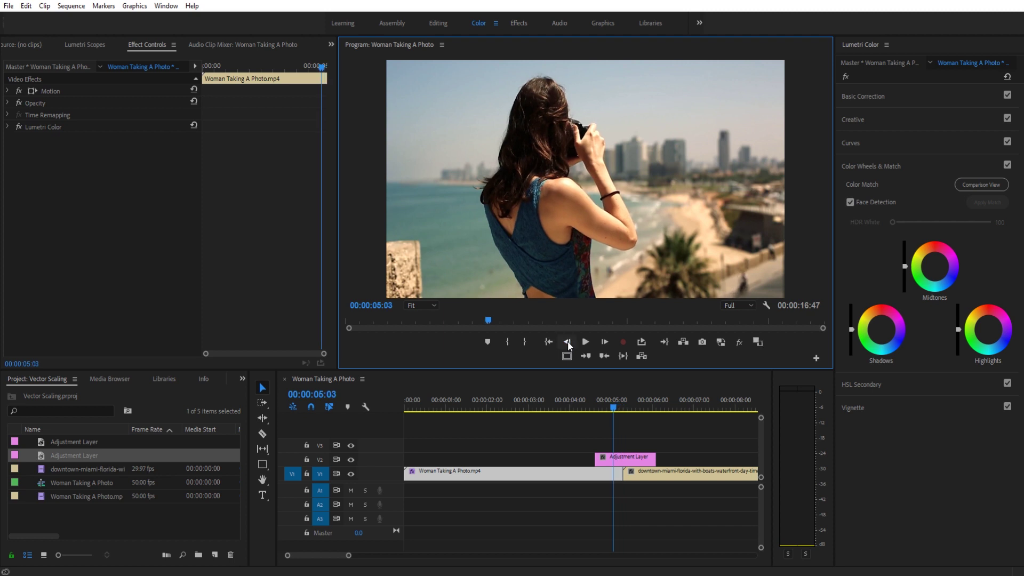
shift+click(567, 341)
drag(595, 458, 608, 457)
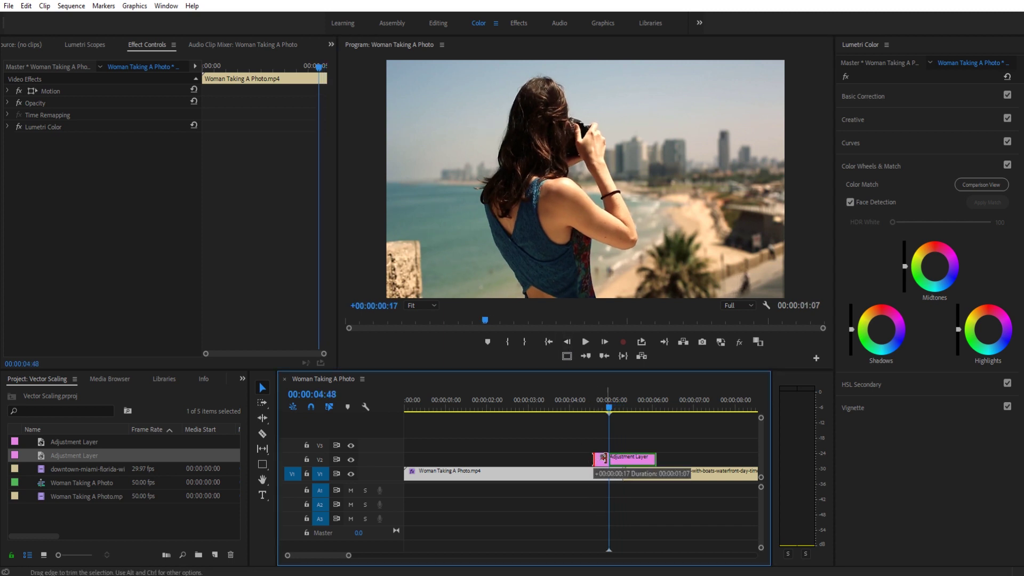
Step: Trim the adjustment layer's end to 00:00:05:30, 15 frames after the start of the Miami clip
drag(620, 407, 625, 407)
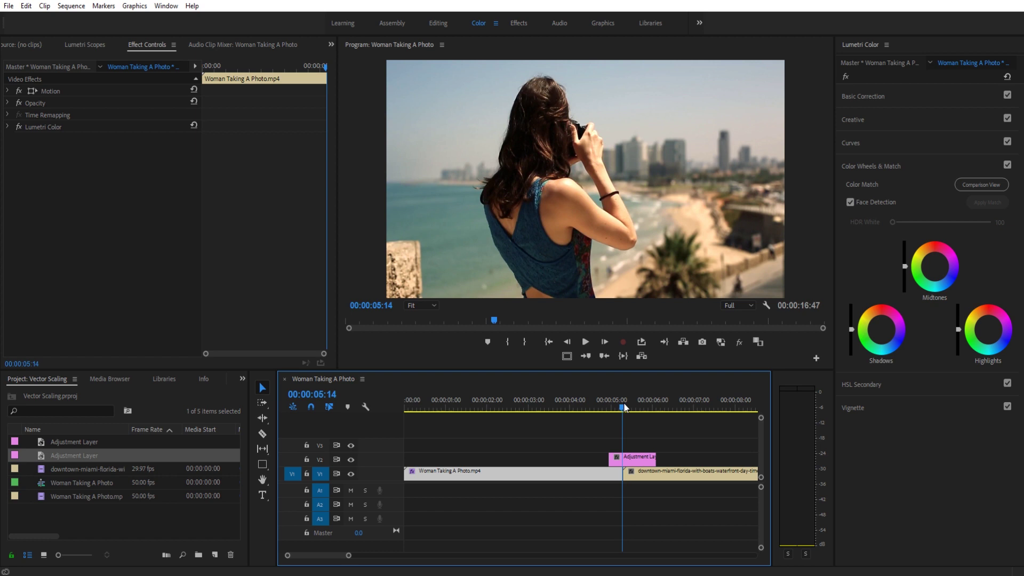
click(567, 342)
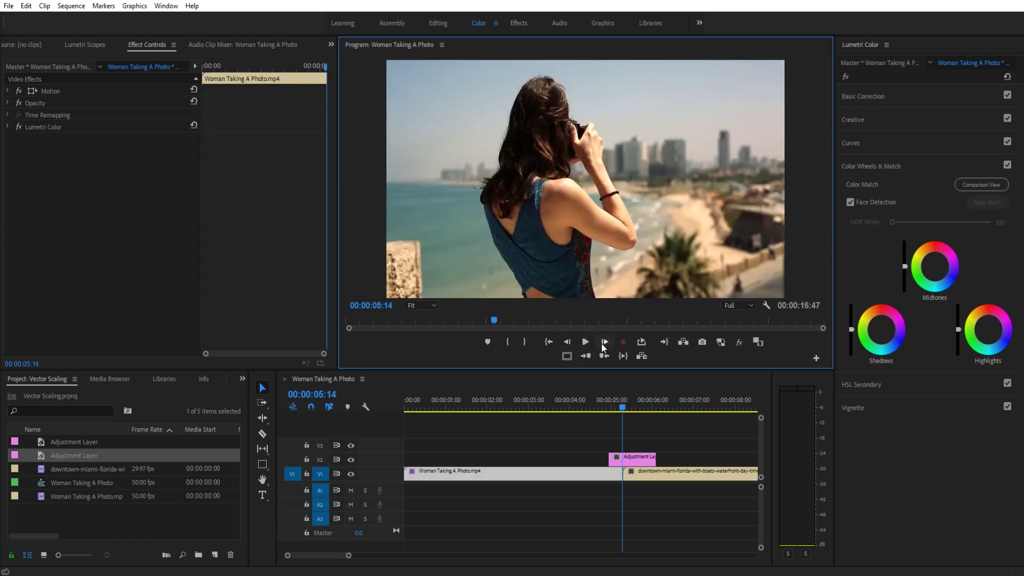
click(602, 343)
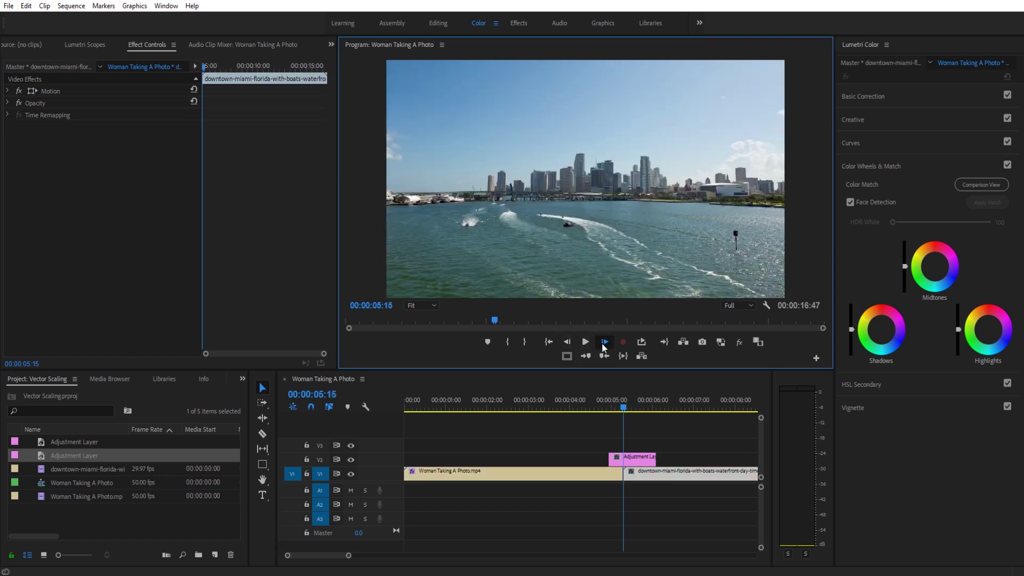
shift+click(602, 342)
shift+click(602, 342)
shift+click(601, 342)
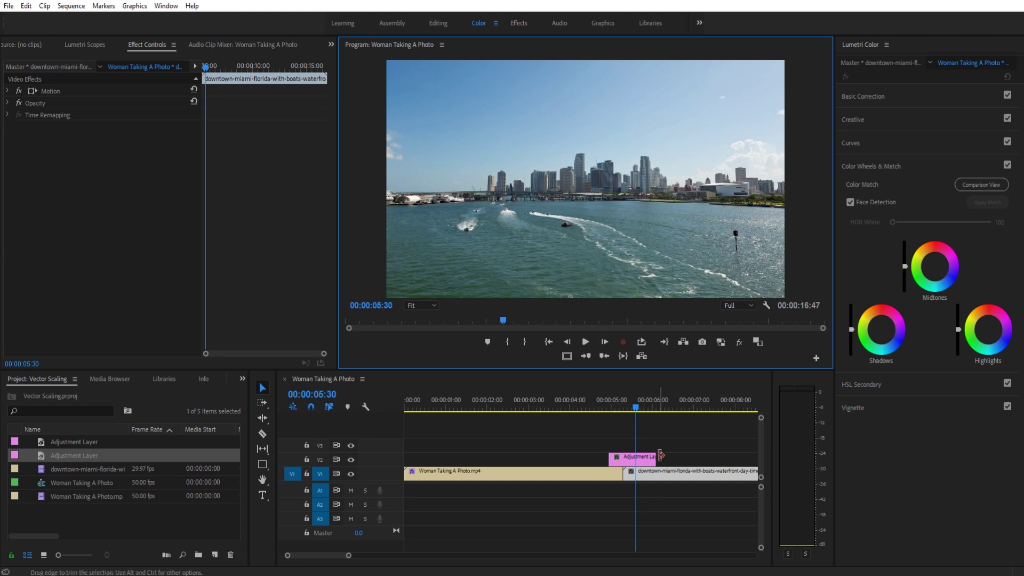
drag(655, 458, 636, 458)
click(628, 462)
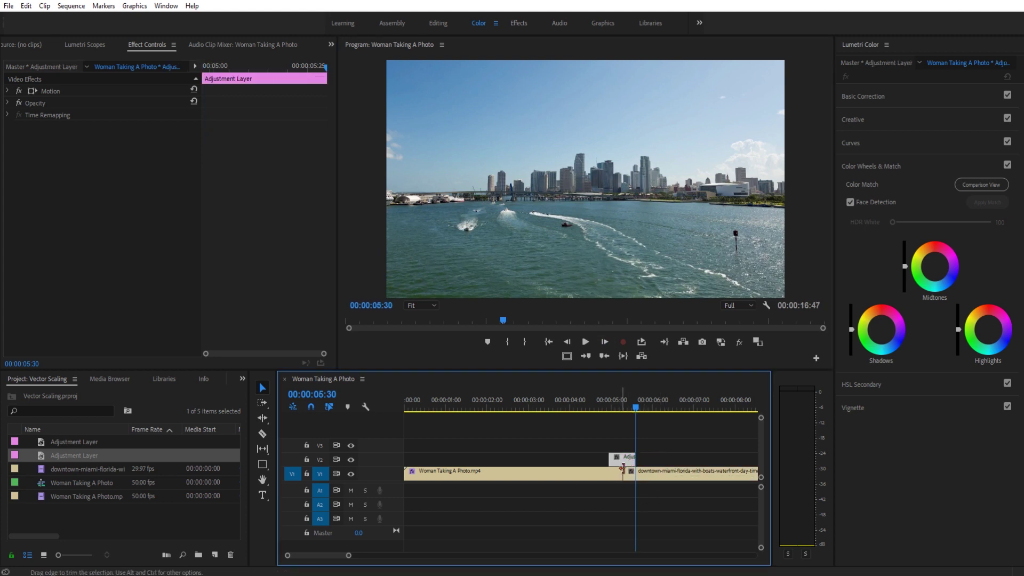
Step: Trim the adjustment layer's start to 00:00:05:00, 15 frames before the cut, and keep the playhead there
scroll(627, 493, up, 5)
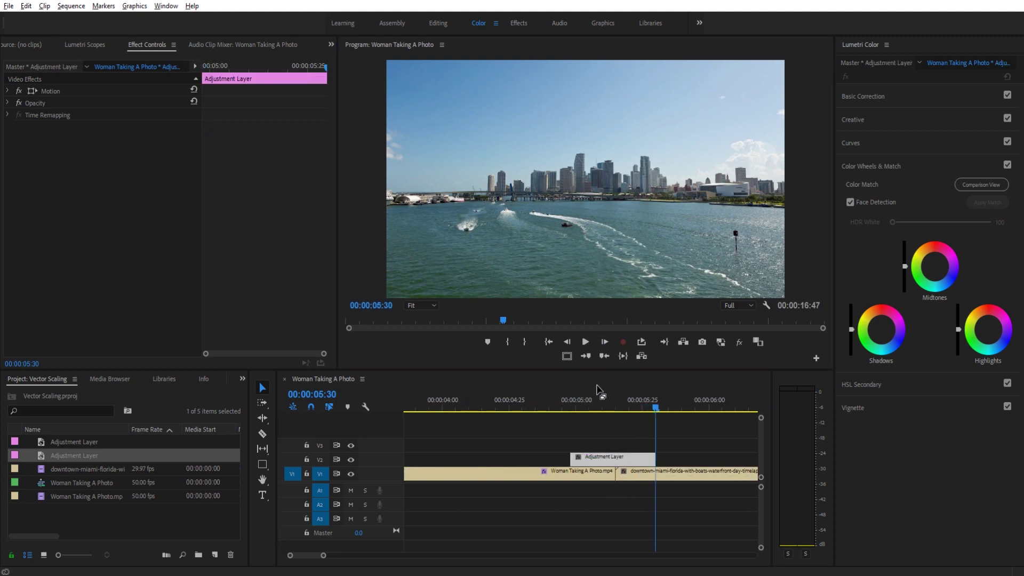
click(617, 407)
click(567, 342)
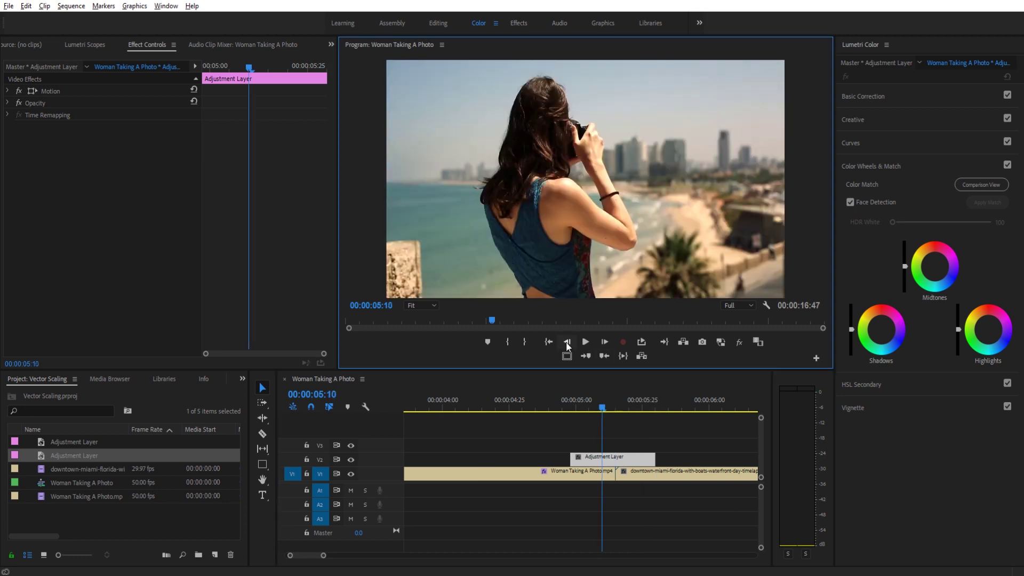
drag(571, 460, 576, 459)
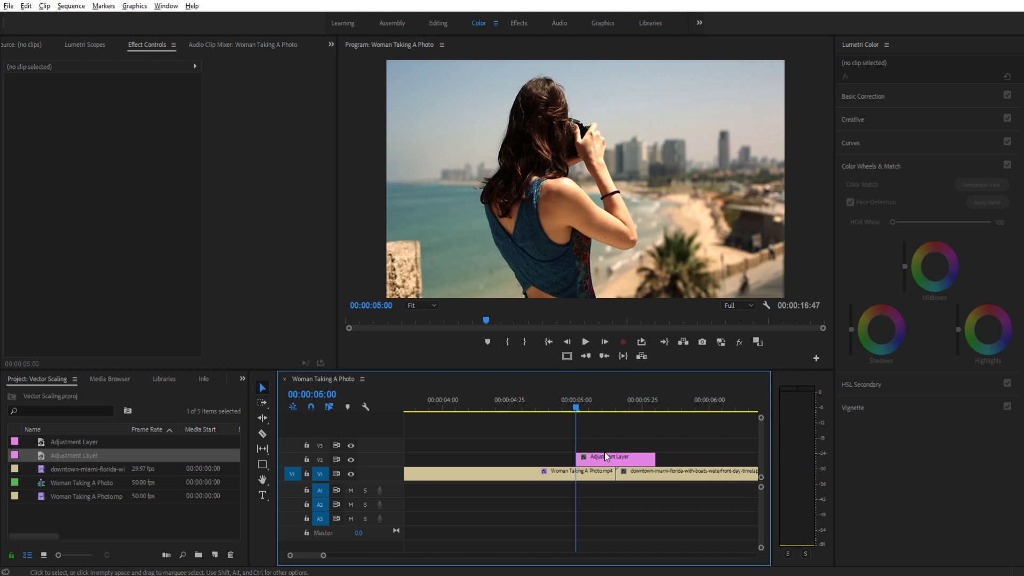
drag(597, 407, 576, 427)
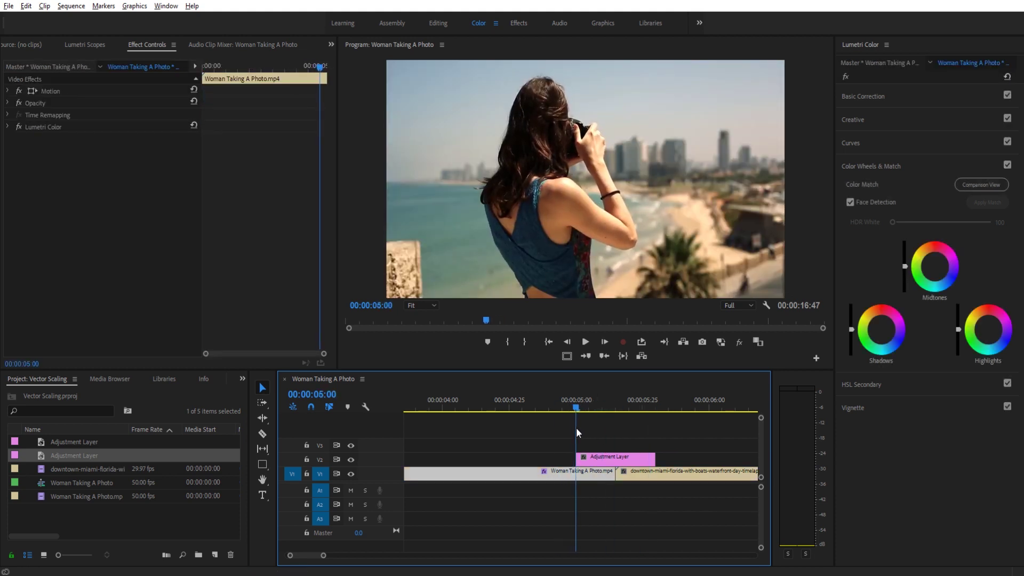
Step: Find the Transform effect under Distort and apply it to the adjustment layer on track V2
click(588, 455)
click(242, 379)
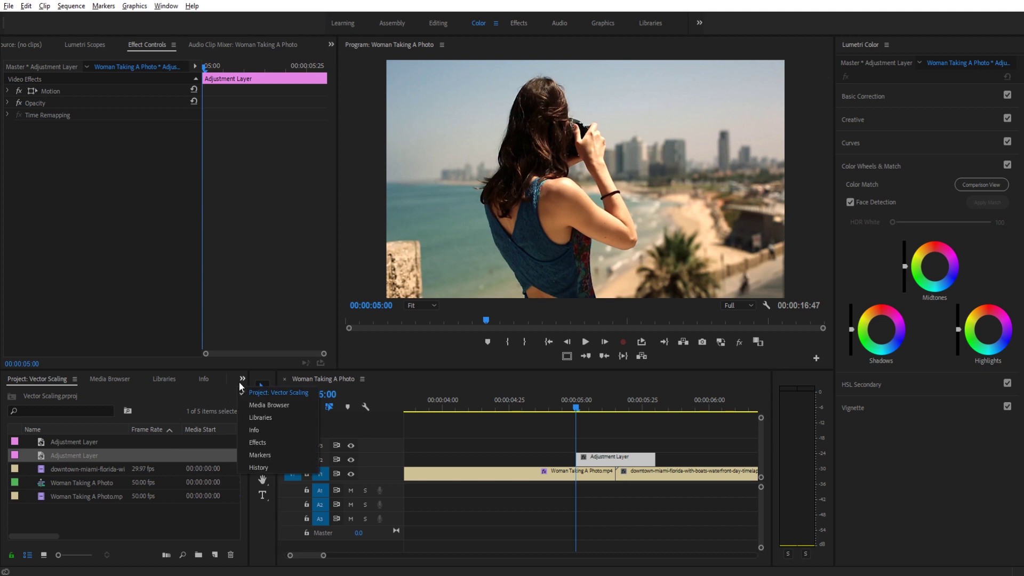
click(254, 440)
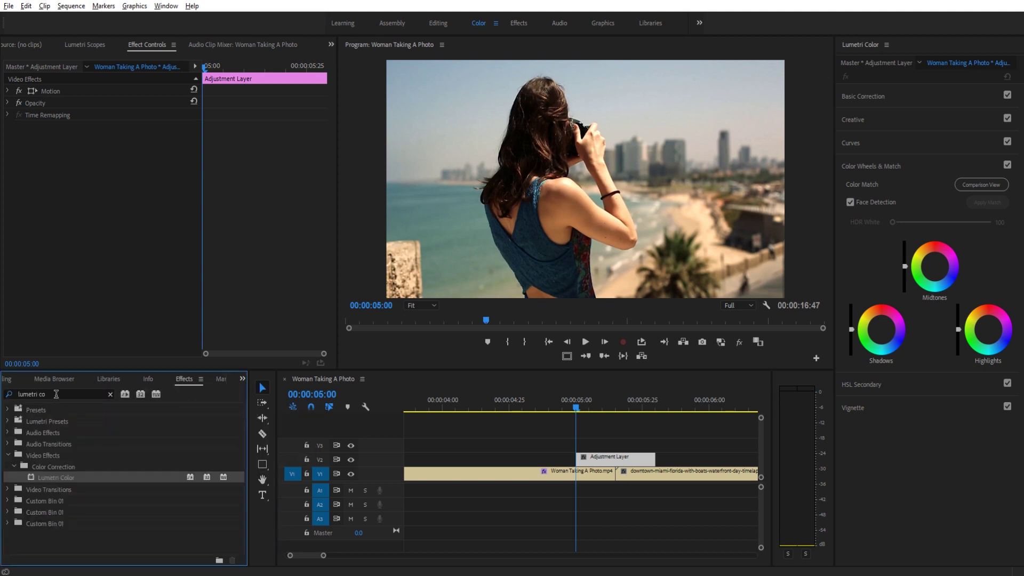
drag(56, 394, 4, 390)
text(transform)
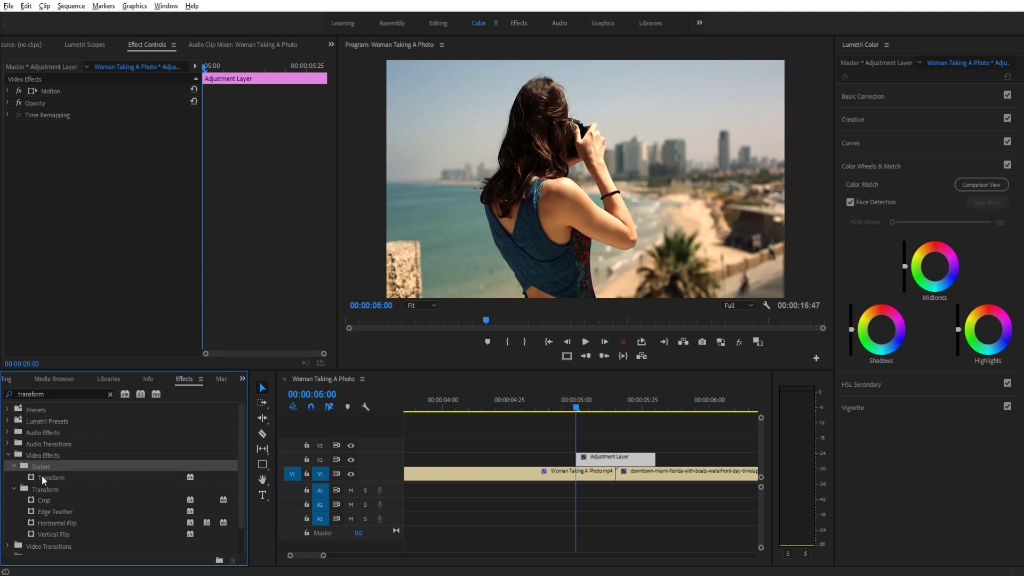
drag(44, 476, 599, 462)
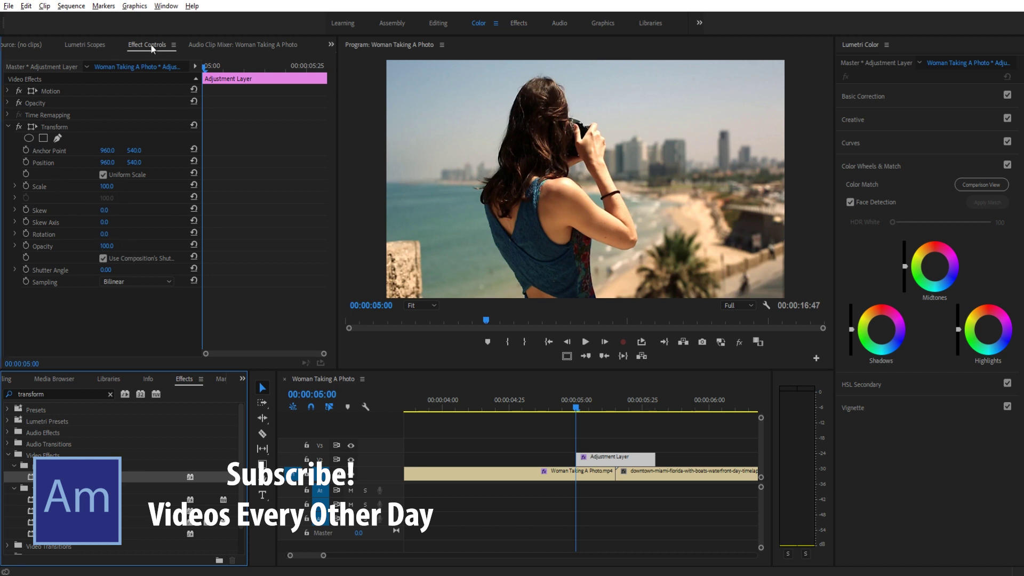
Step: Turn off Uniform Scale in the adjustment layer's Transform effect
click(28, 79)
click(59, 128)
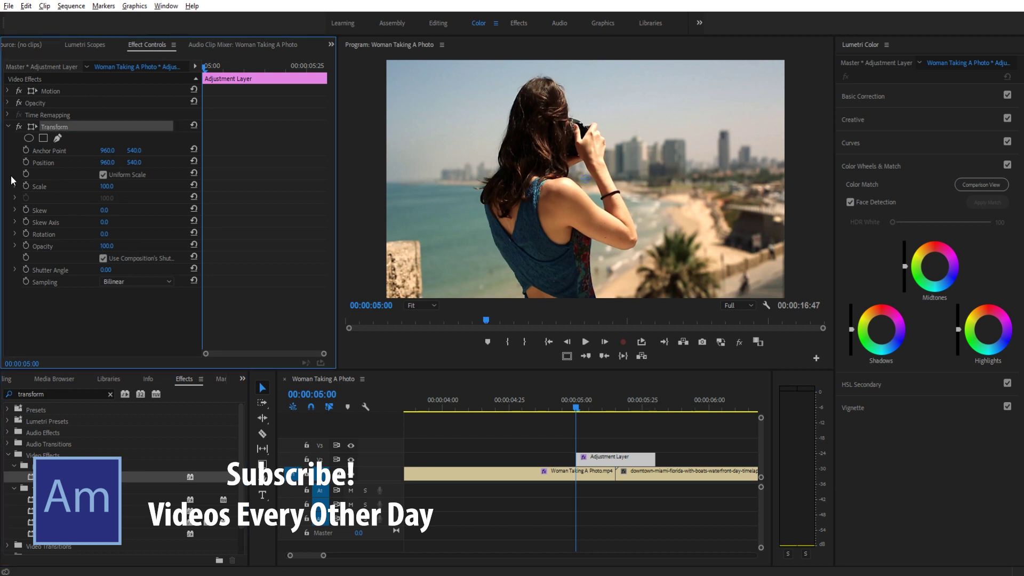
click(103, 174)
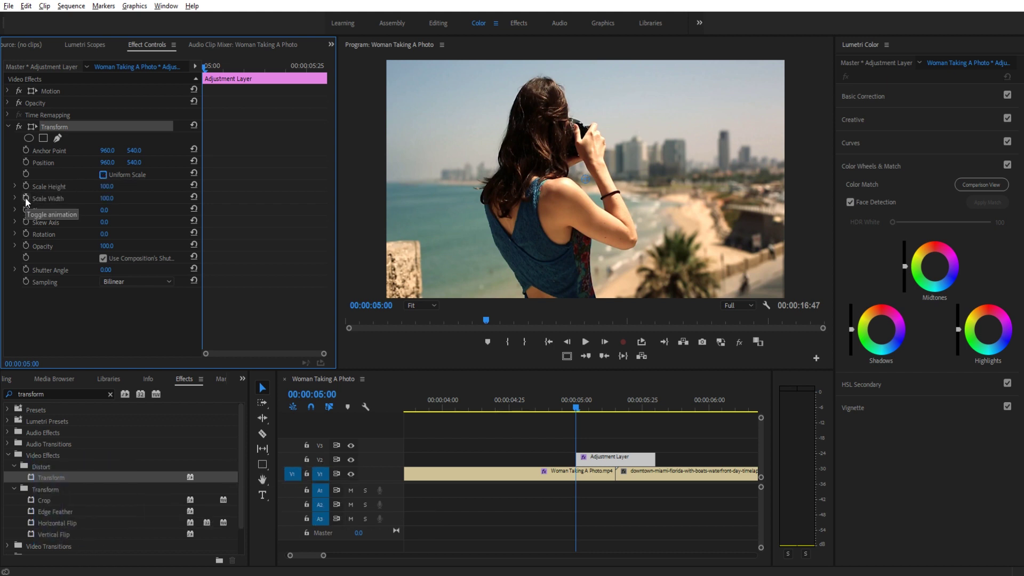
Step: Keyframe the adjustment layer's Transform Scale Width at 100 at 00:00:05:00 and at its end, 00:00:05:30
click(25, 197)
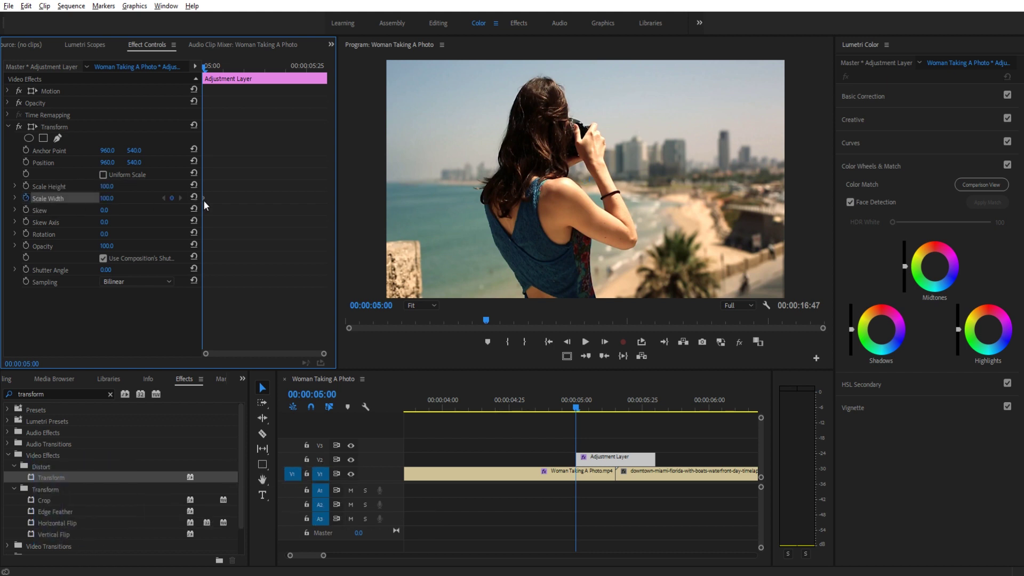
click(605, 343)
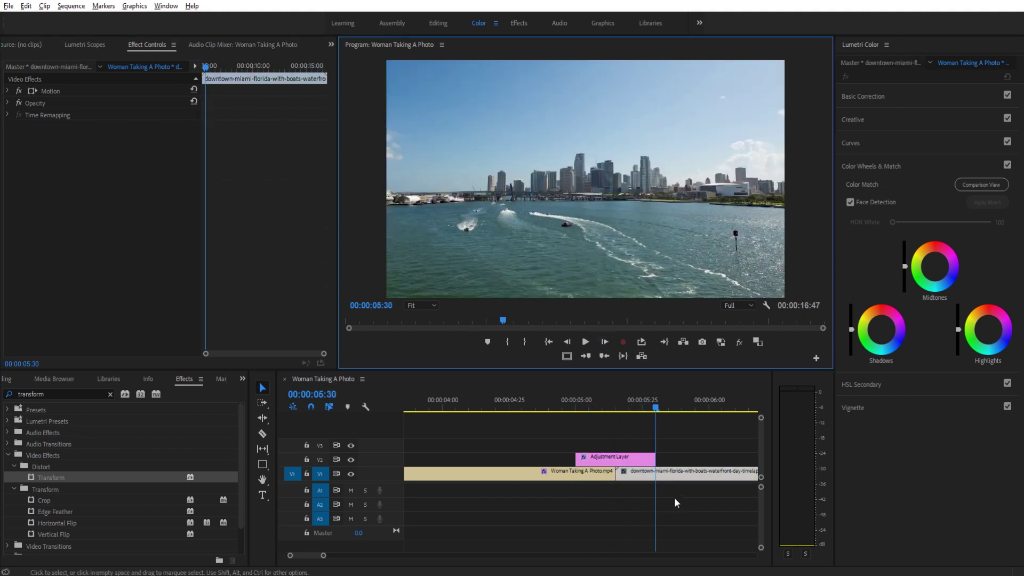
click(638, 461)
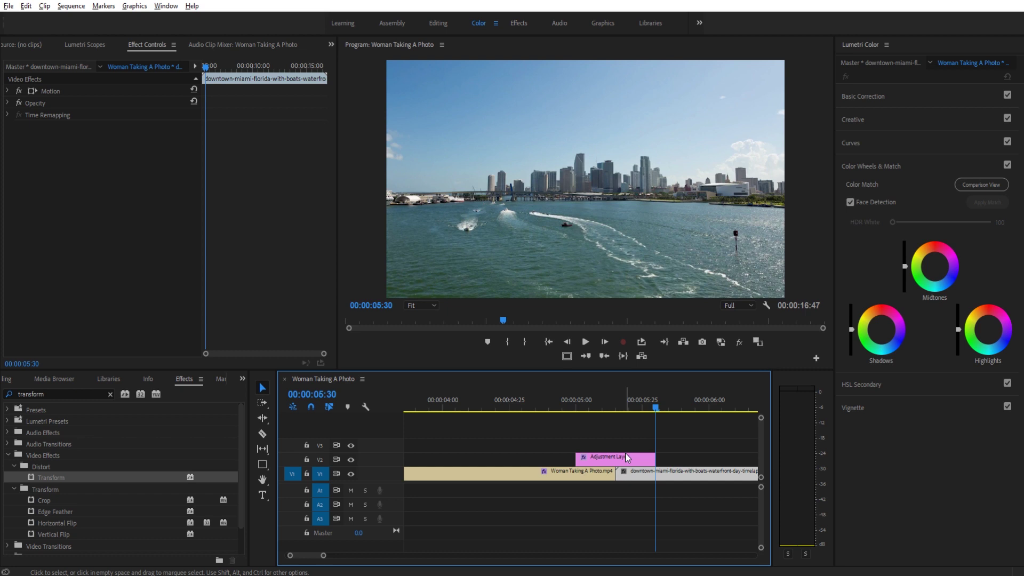
click(627, 457)
click(172, 198)
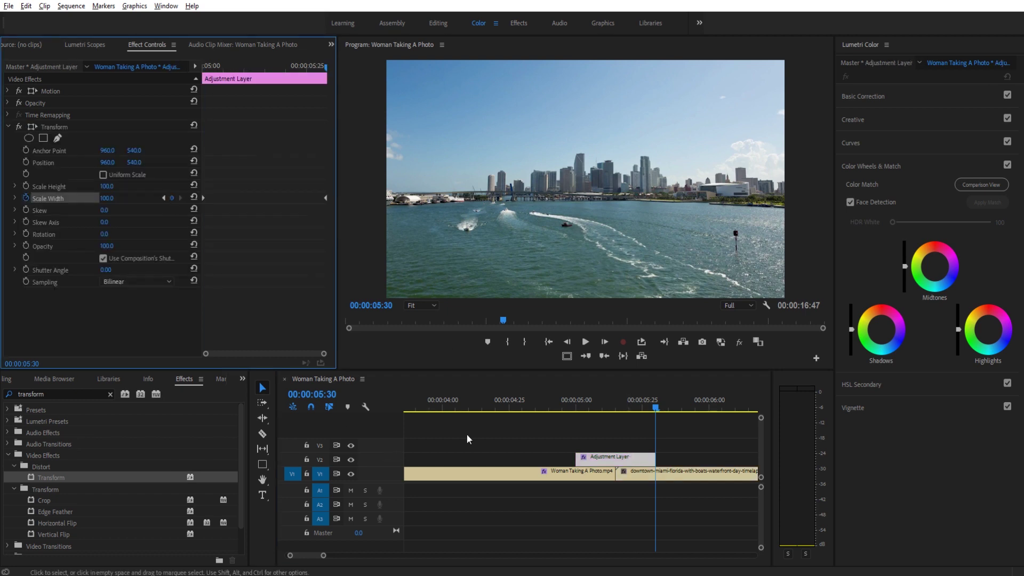
Step: Set Scale Width to about 200 at the cut, 00:00:05:15, and scrub through the stretch
click(617, 408)
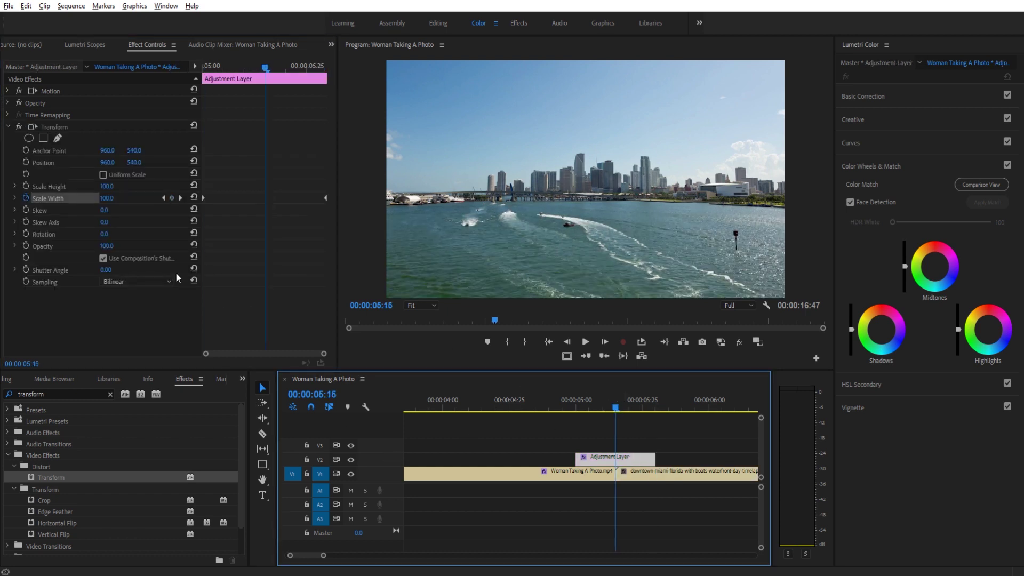
drag(105, 199, 159, 199)
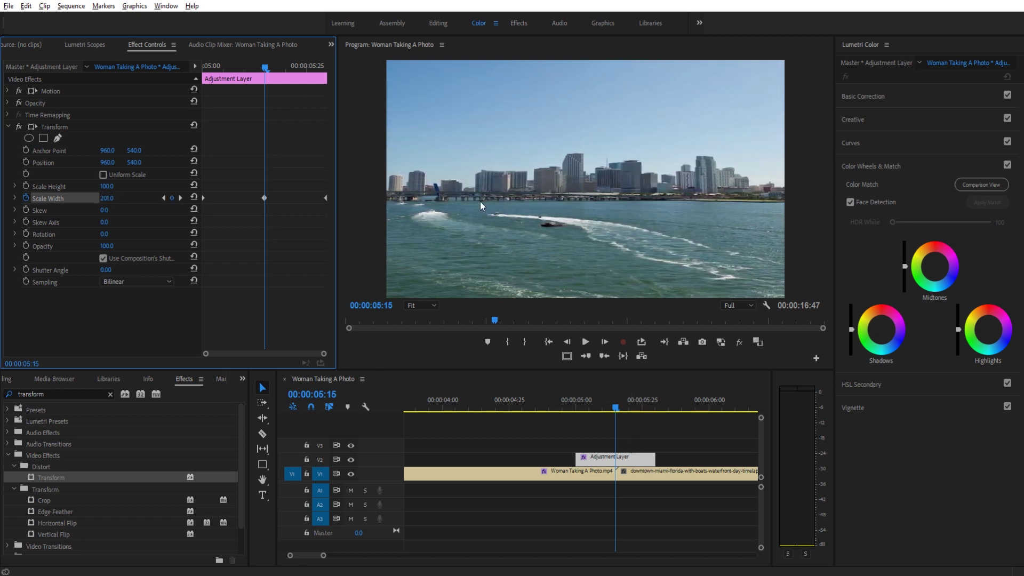
drag(616, 408, 647, 409)
Step: Return the playhead to 00:00:05:00 and add a Lumetri Color effect to the adjustment layer from the Midtones wheel
mouse_move(579, 412)
mouse_down()
mouse_move(572, 410)
mouse_move(669, 409)
mouse_move(583, 400)
mouse_move(643, 406)
mouse_move(576, 408)
mouse_up()
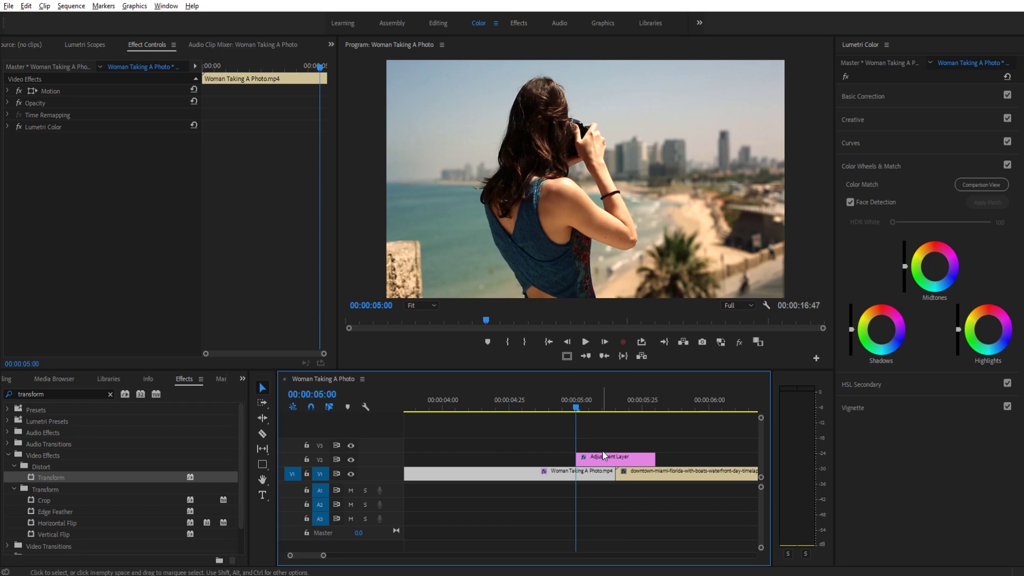
click(584, 457)
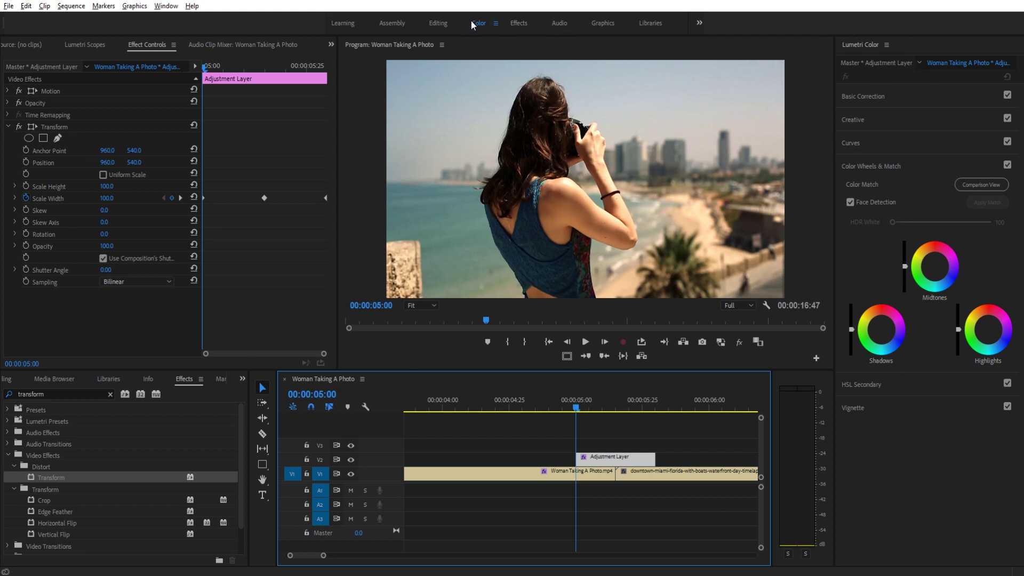
click(906, 264)
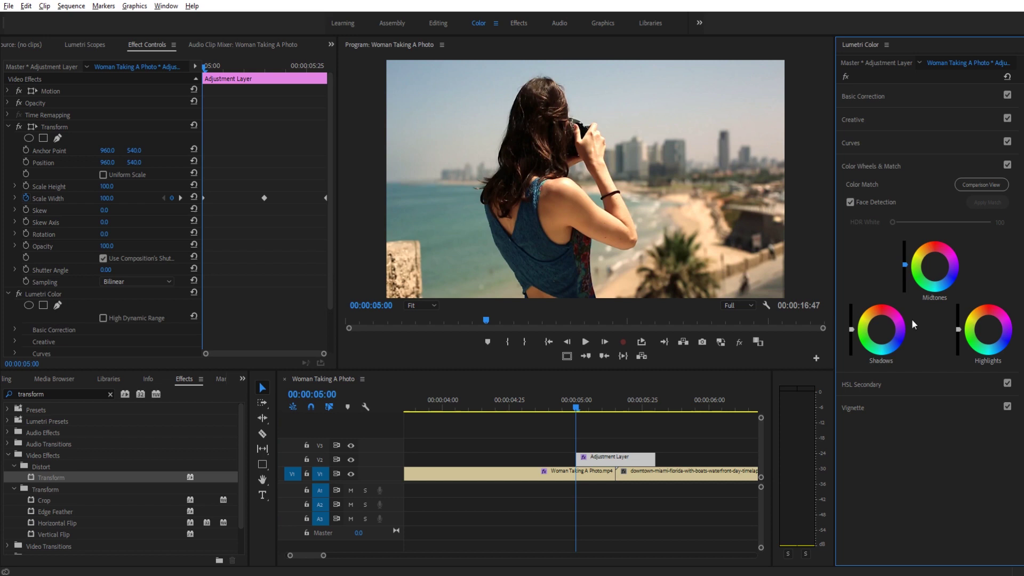
scroll(50, 321, down, 2)
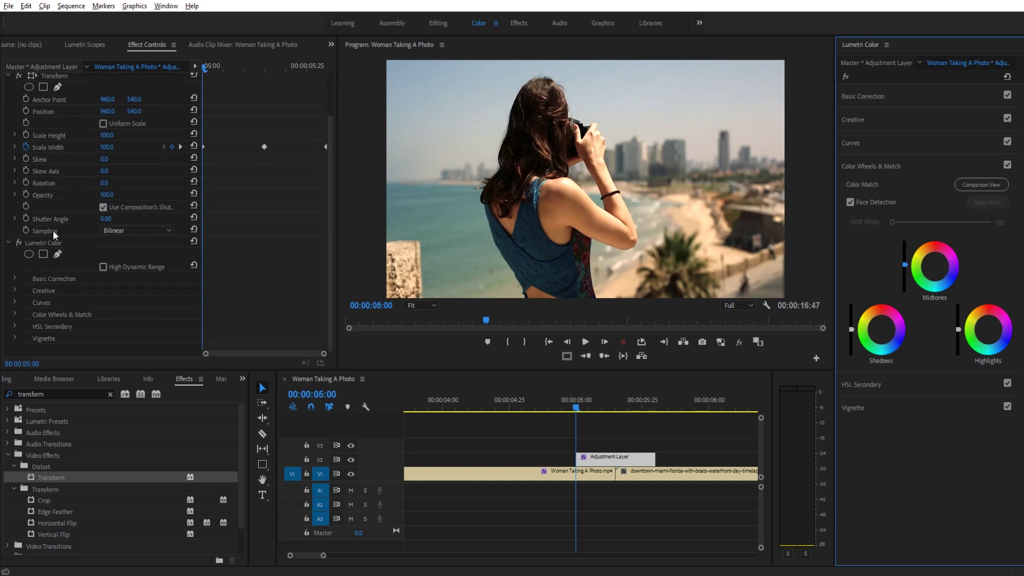
Step: Search the effects for "lumetri color" to locate Lumetri Color under Color Correction
click(60, 394)
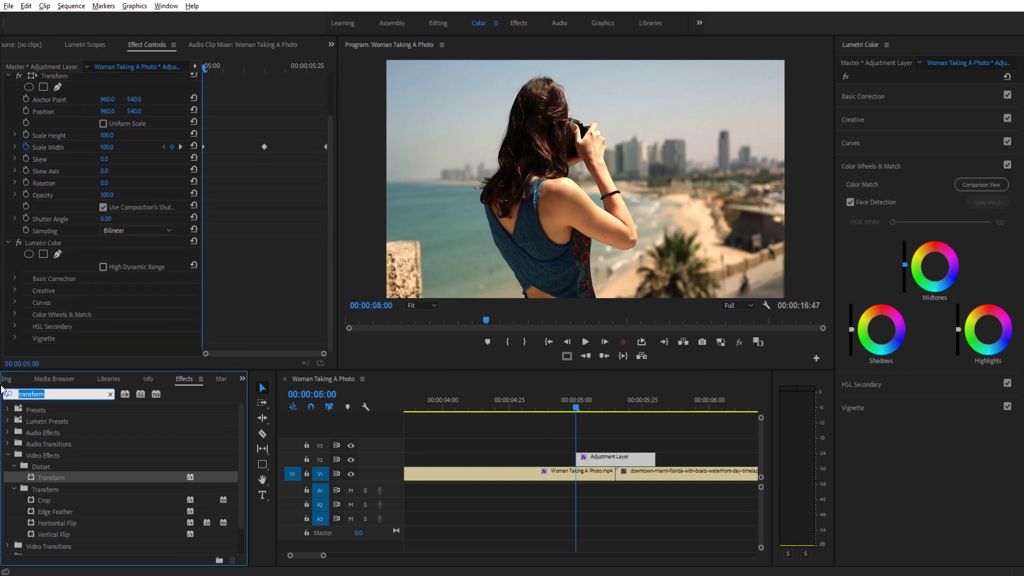
text(lumetri color)
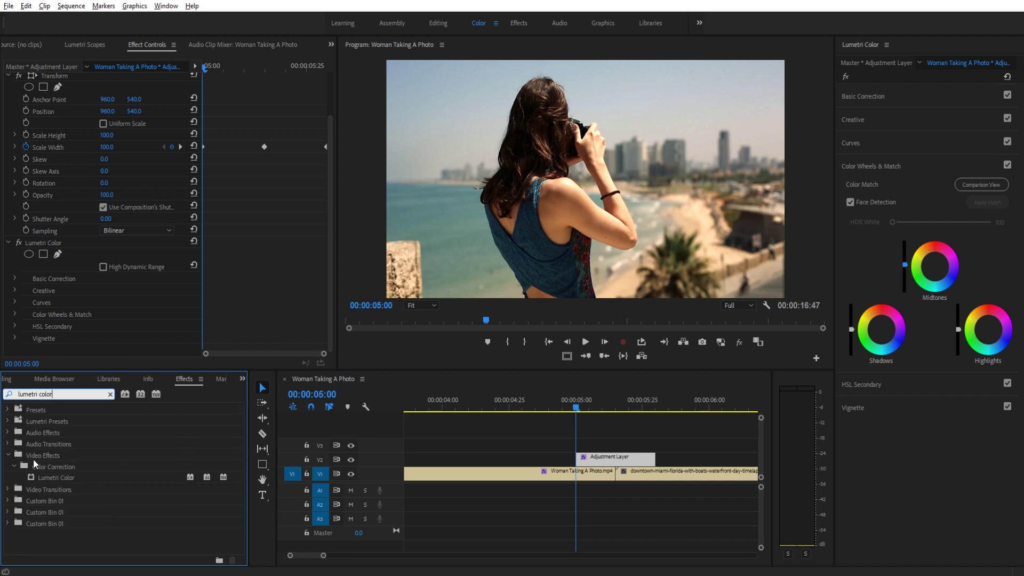
click(53, 477)
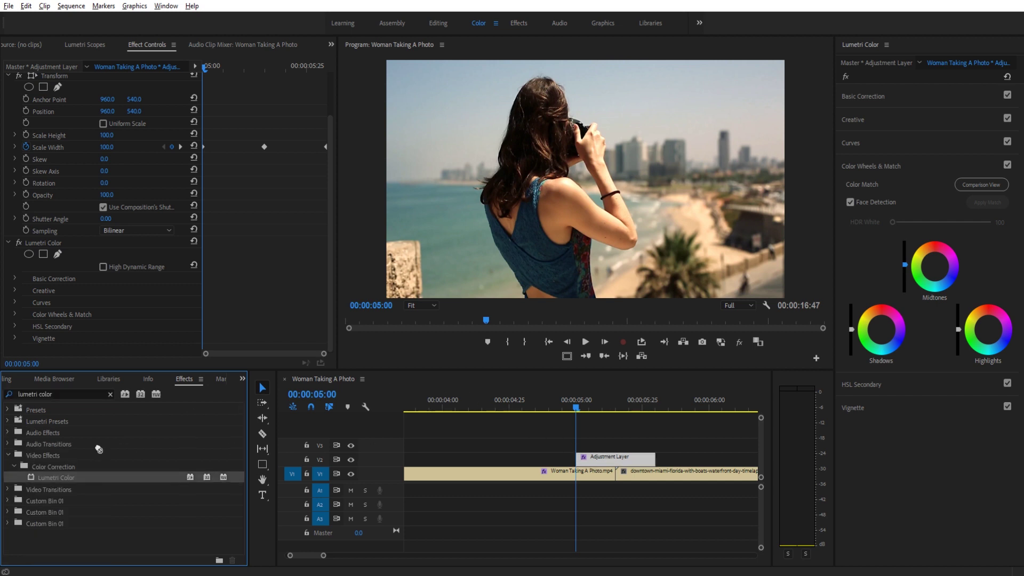
drag(85, 472, 78, 473)
Step: Expand Color Wheels & Match in the adjustment layer's Lumetri Color effect and start keyframing the wheels at 00:00:05:00
click(19, 311)
scroll(83, 306, down, 5)
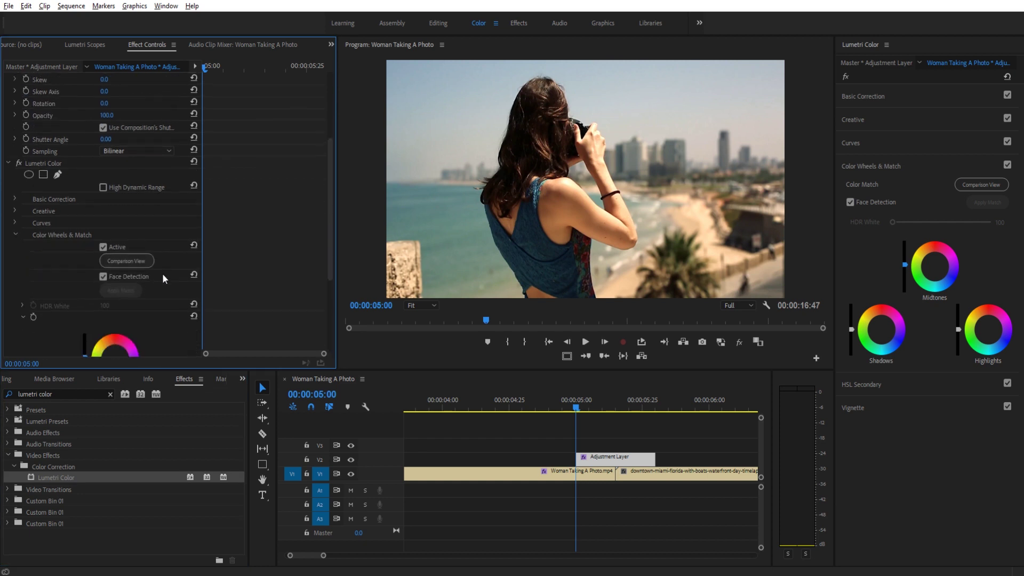
scroll(165, 276, down, 1)
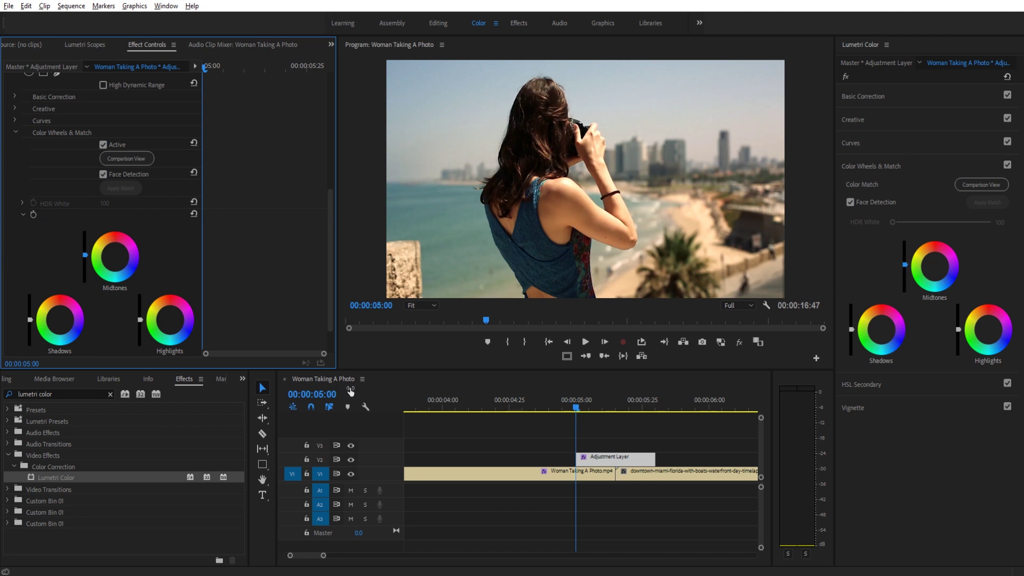
click(34, 213)
Step: Add a matching colour wheels keyframe at the adjustment layer's end, 00:00:05:30
drag(581, 400, 658, 407)
click(640, 459)
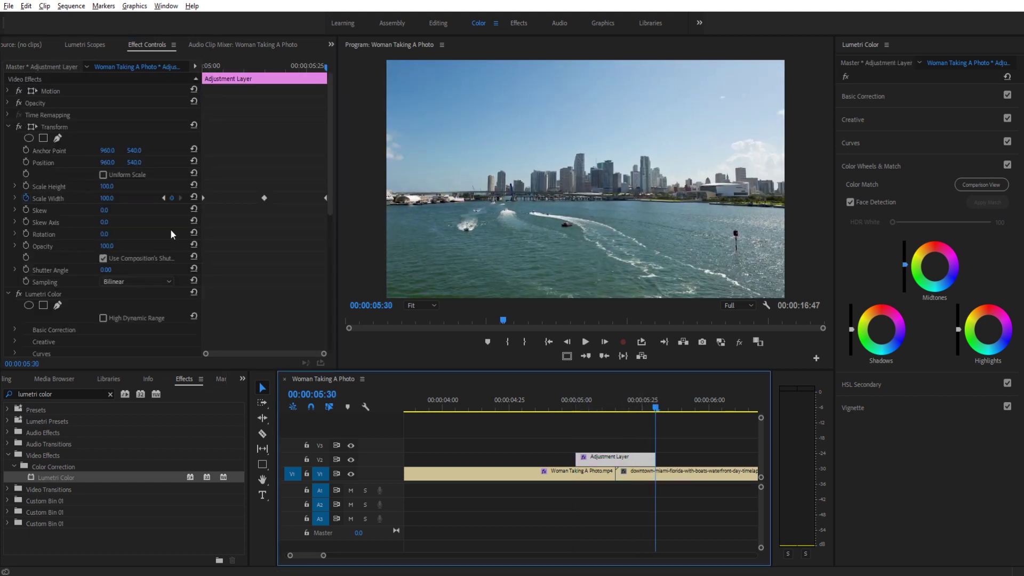
scroll(154, 235, down, 10)
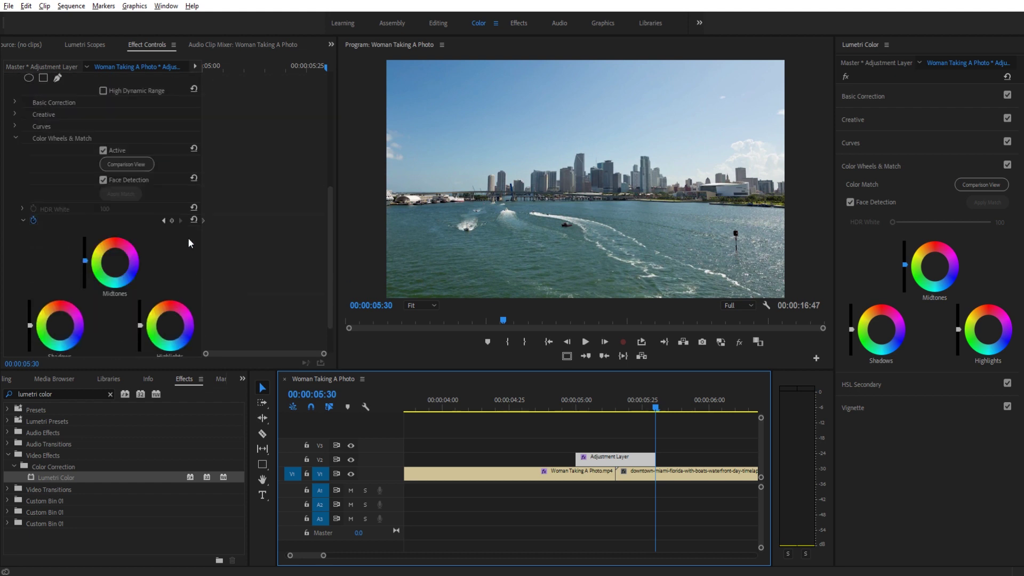
click(172, 221)
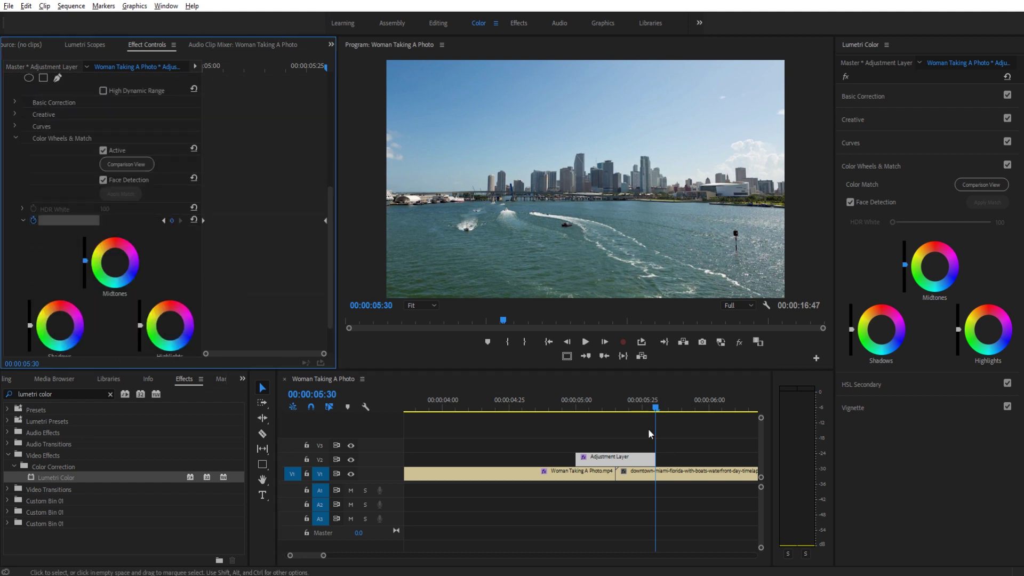
Step: At the cut, 00:00:05:15, shift the Midtones fully to red, the Highlights to blue and the Shadows to green
click(616, 400)
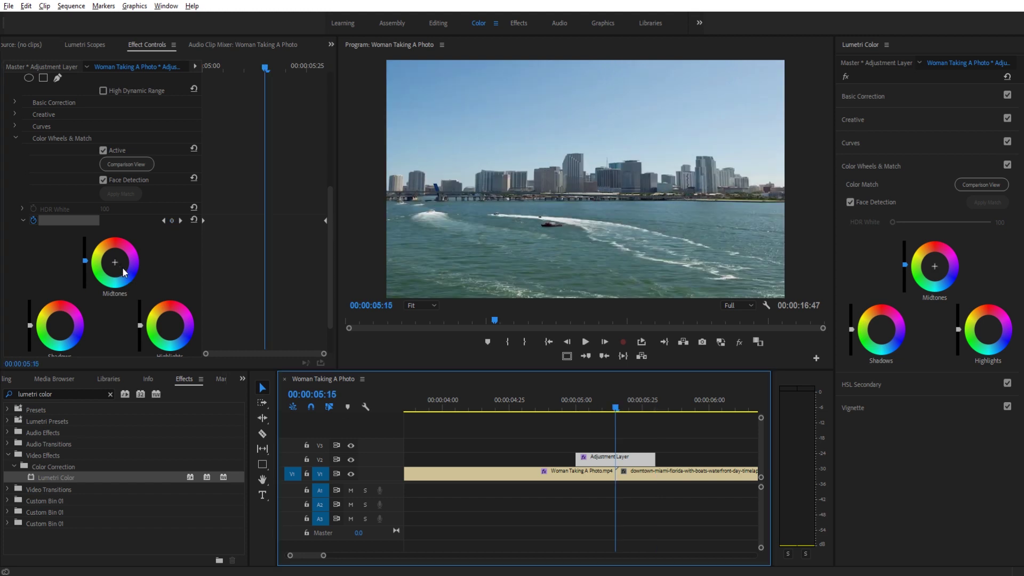
scroll(163, 254, down, 1)
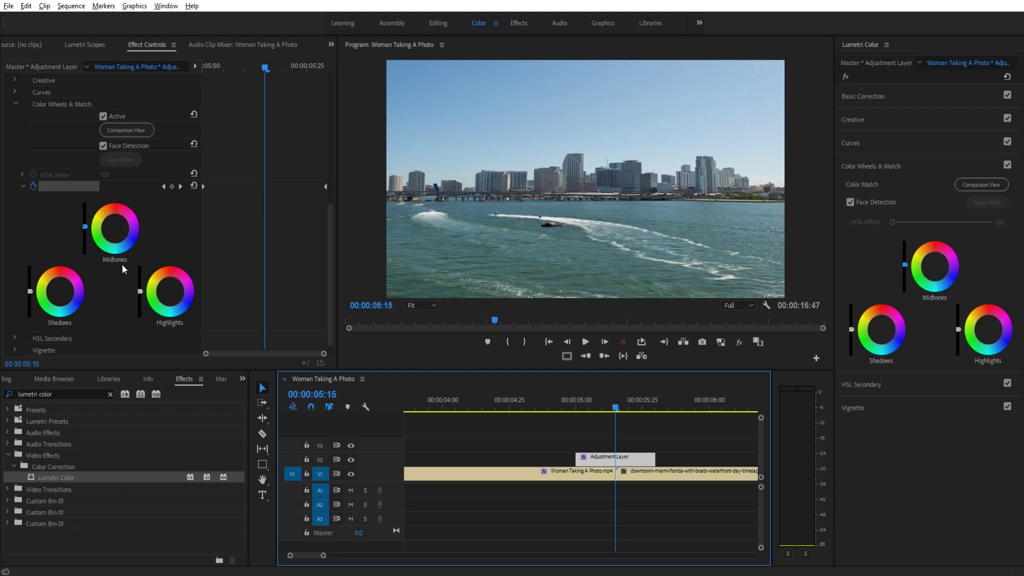
key(ctrl+s)
drag(114, 231, 115, 204)
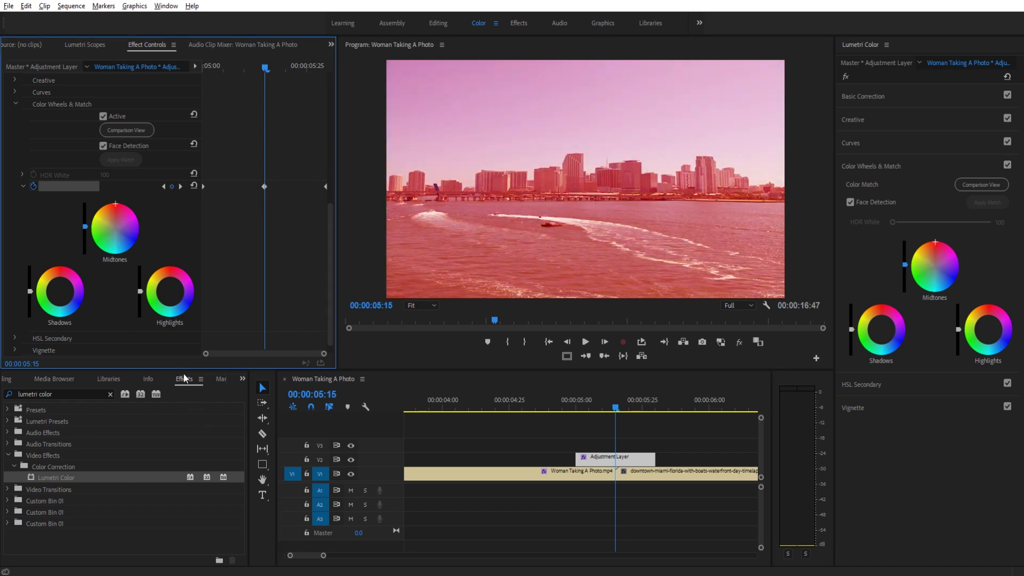
drag(172, 294, 189, 306)
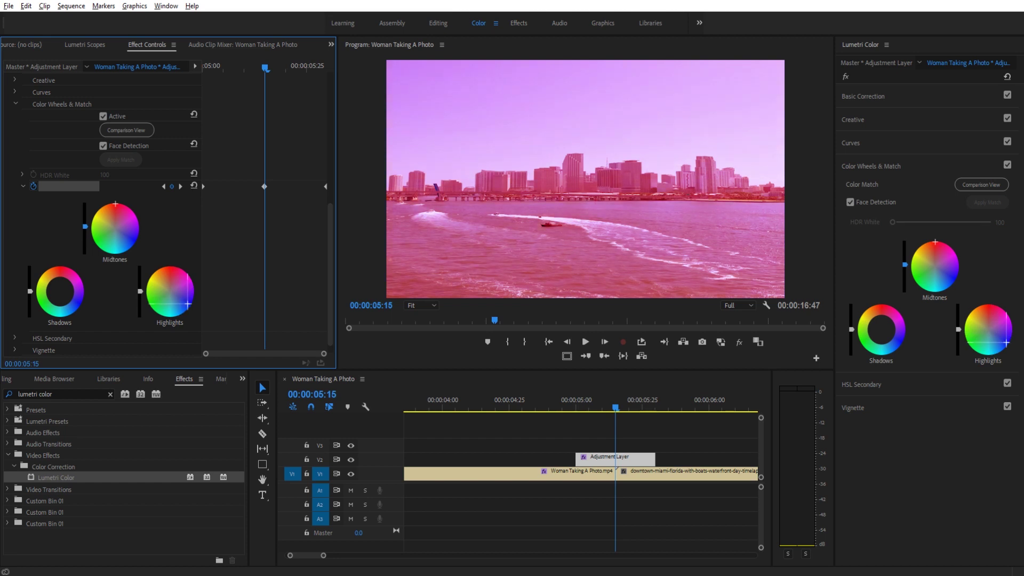
click(59, 293)
drag(59, 293, 40, 305)
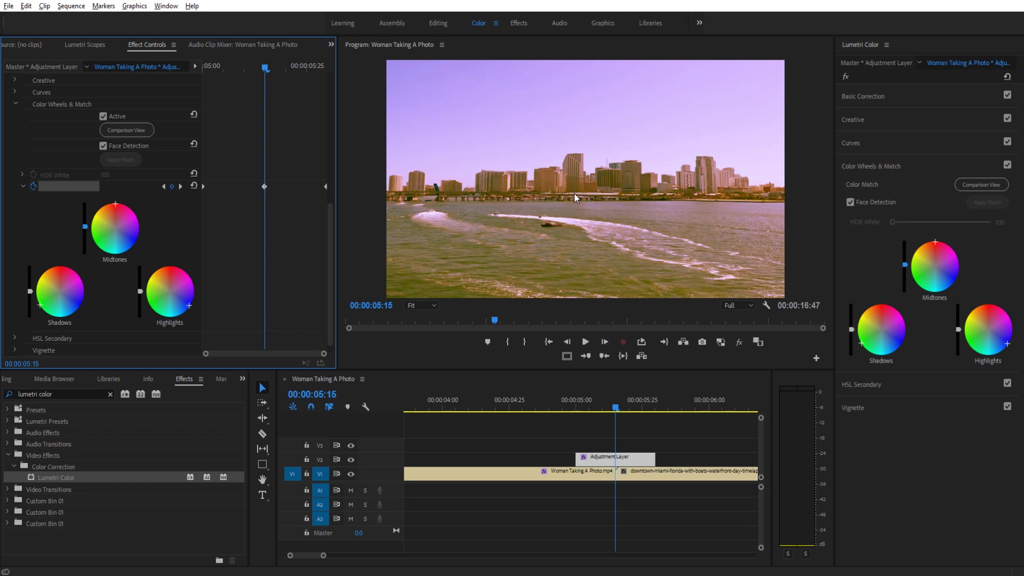
Step: Slightly raise the brightness of the Midtones, Highlights and Shadows wheels at the cut
drag(85, 229, 85, 216)
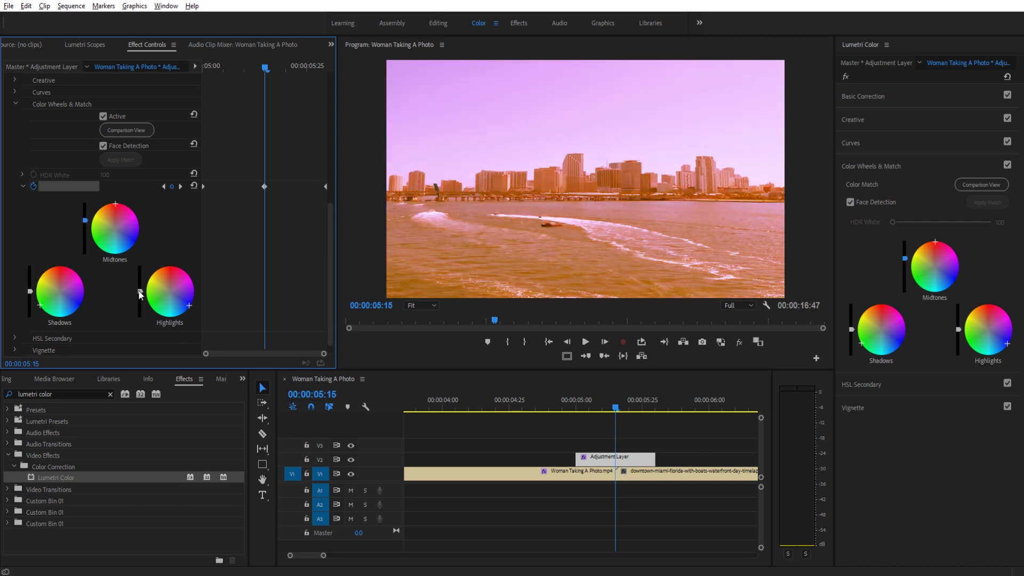
drag(140, 293, 140, 283)
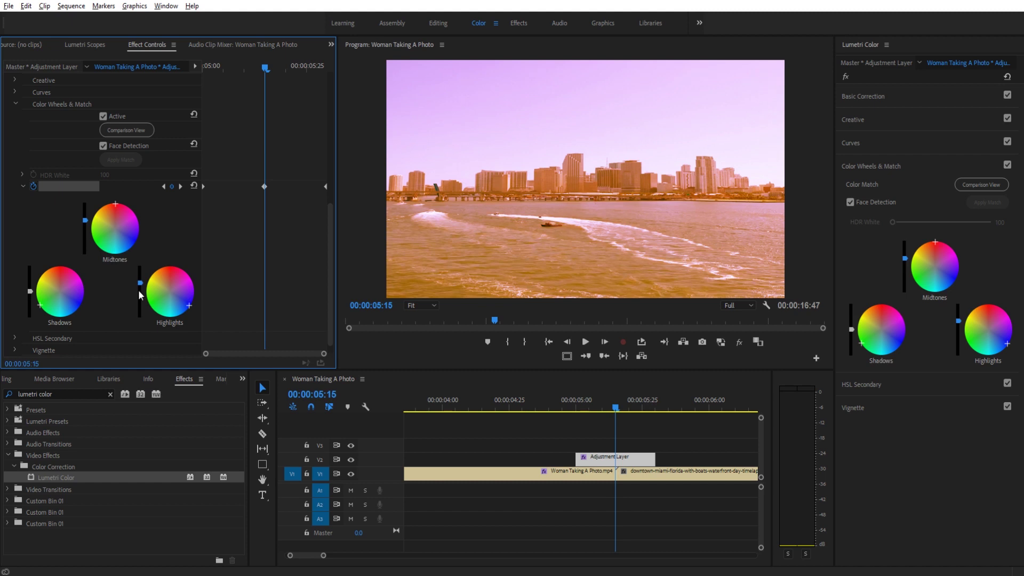
drag(30, 291, 30, 282)
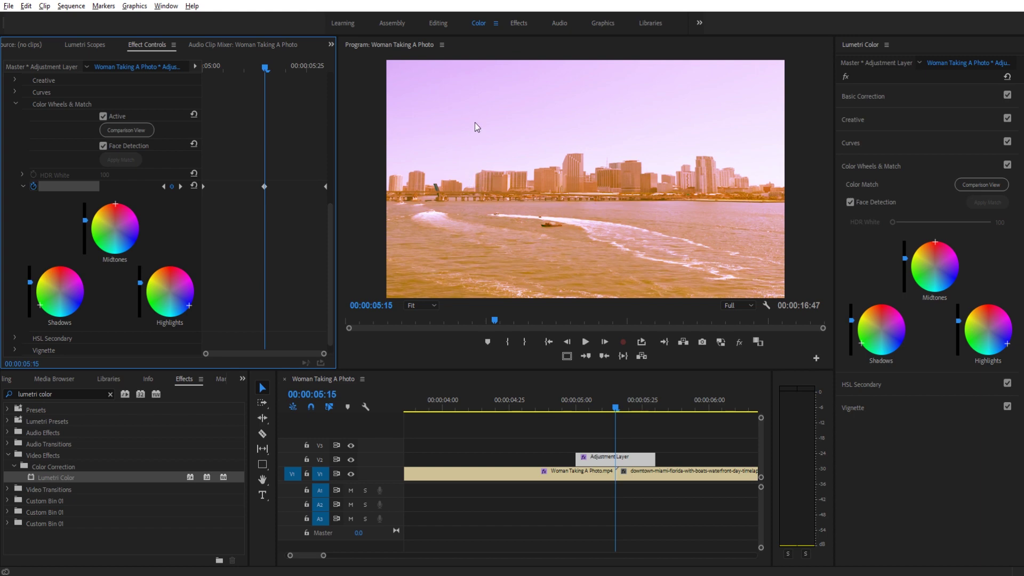
Step: Scrub and play the sequence from just before the adjustment layer to review the stretch and colour transition across the cut
click(619, 408)
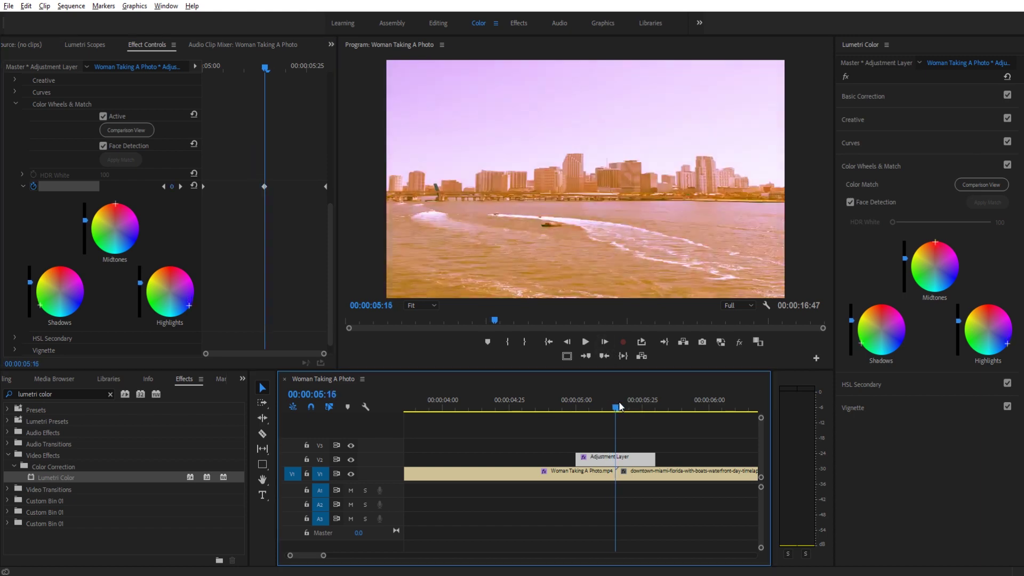
drag(618, 407, 569, 418)
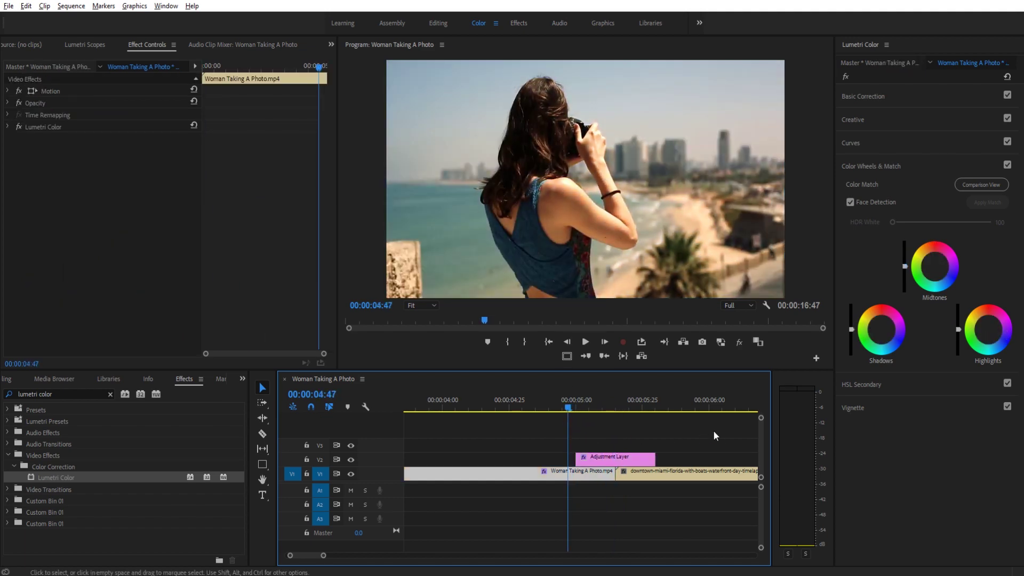
key(space)
click(561, 408)
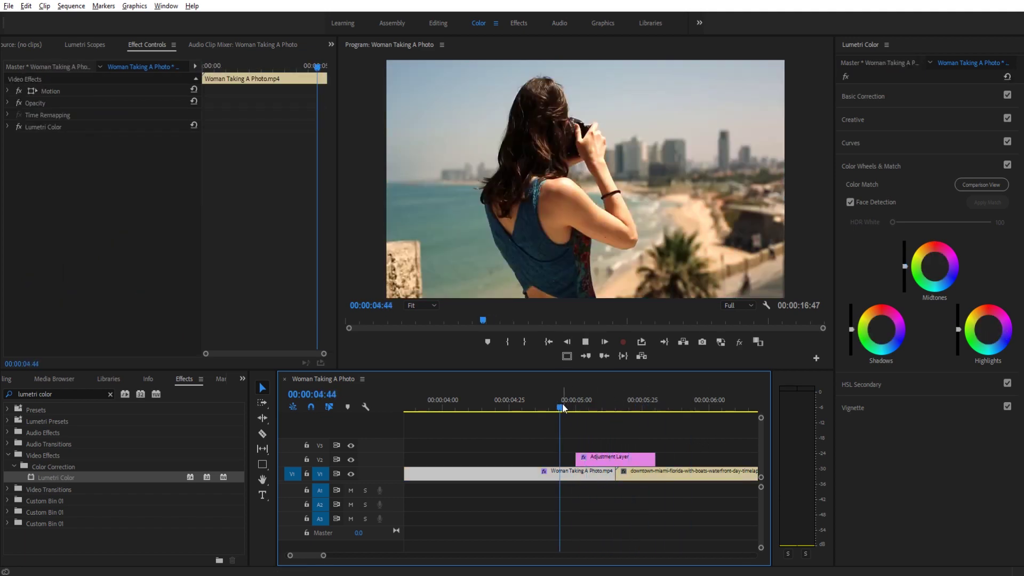
click(564, 406)
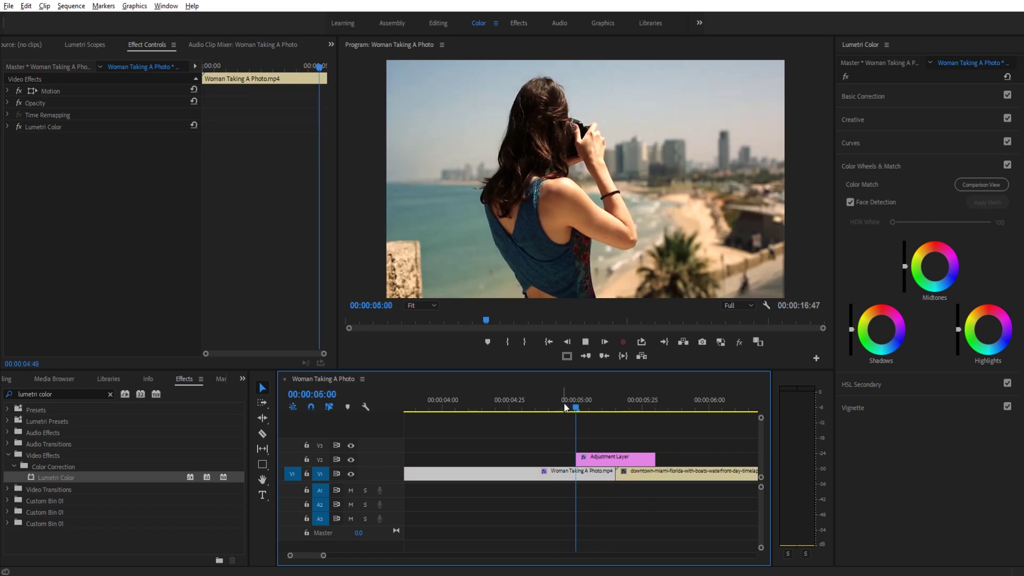
click(583, 397)
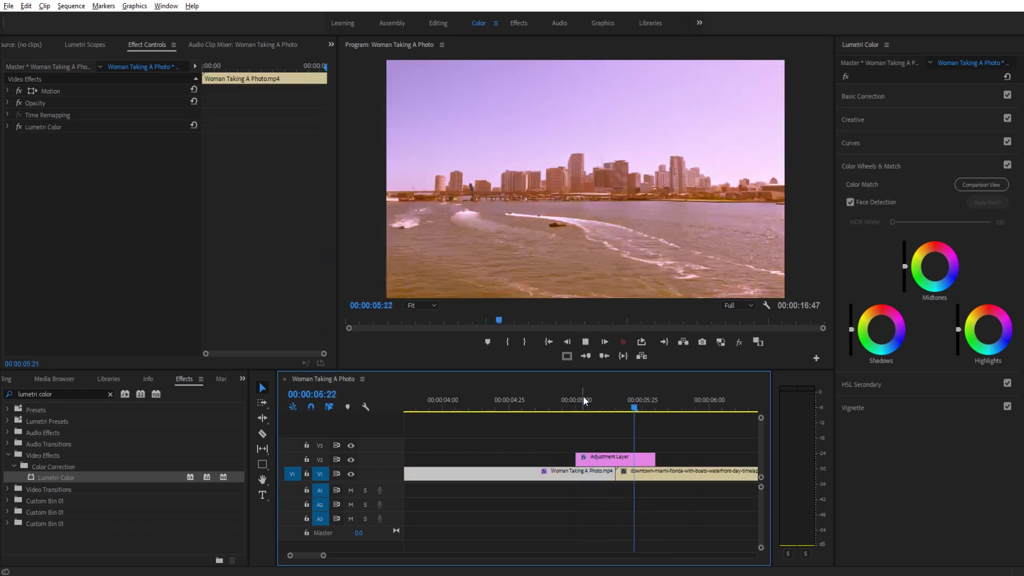
click(548, 397)
key(space)
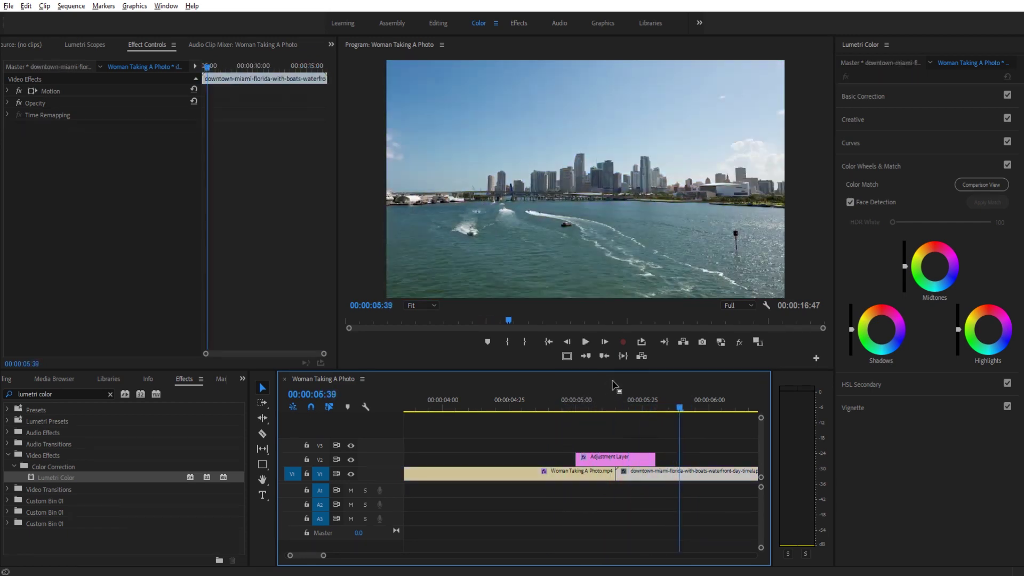
click(568, 395)
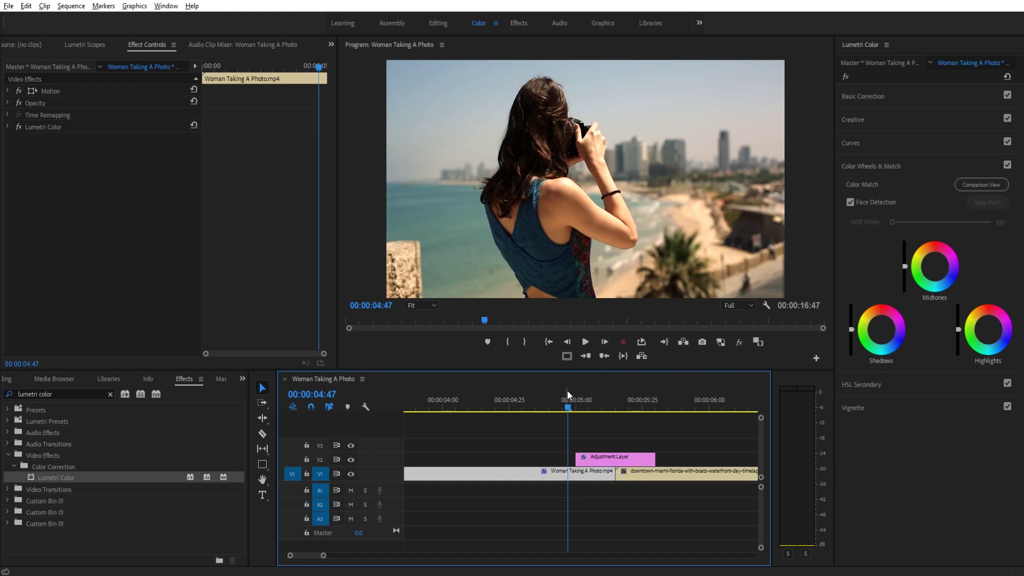
key(space)
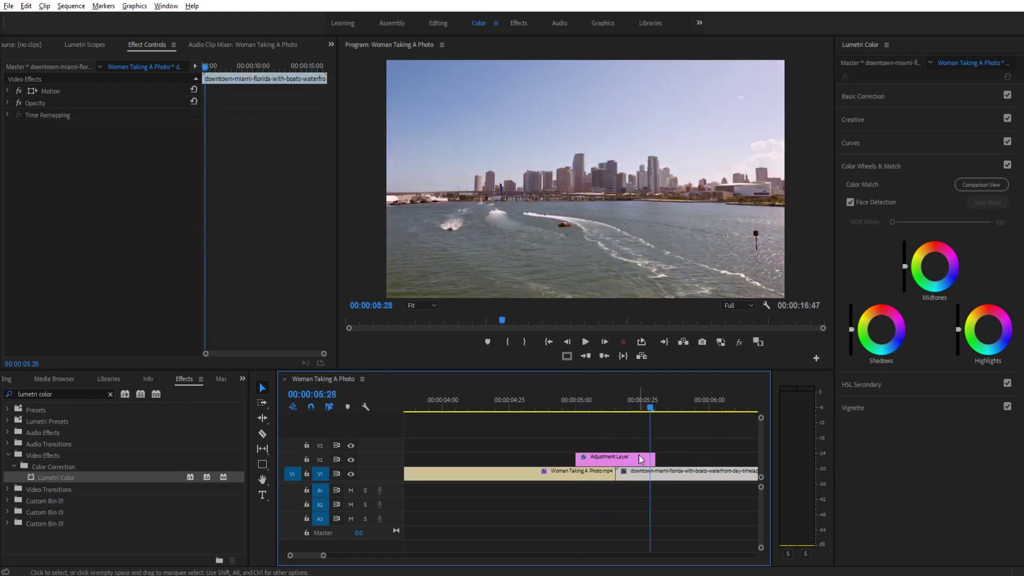
key(space)
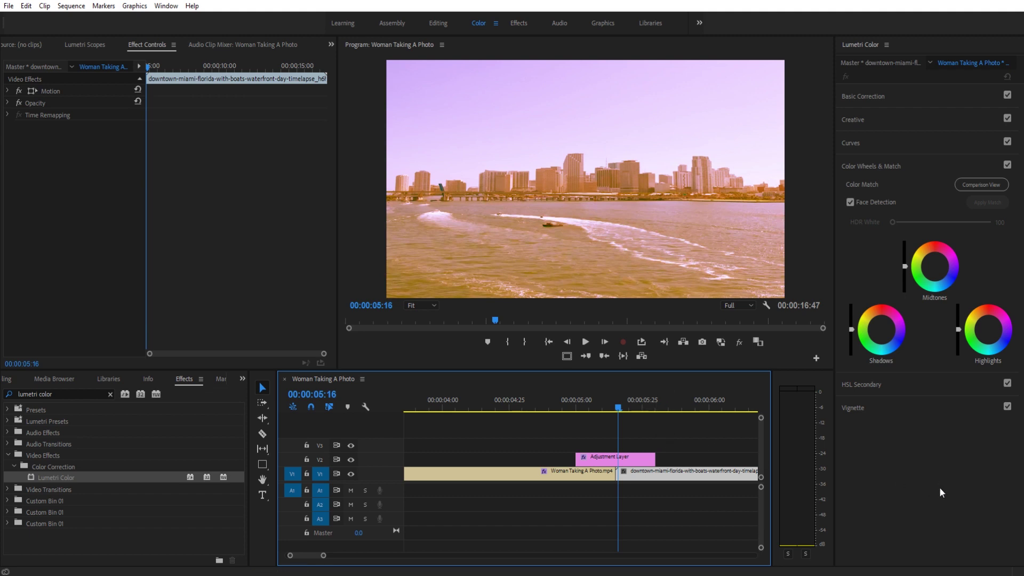